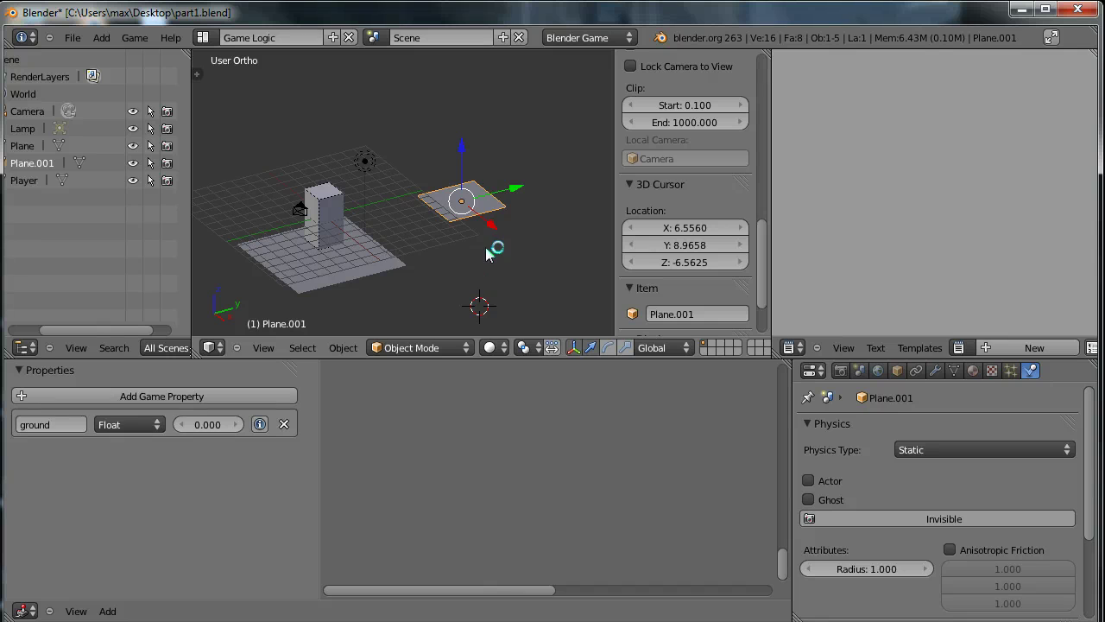
# Test the game by moving the Player block forward, jumping and turning between the two planes, and exit the game.
pyautogui.press('p')
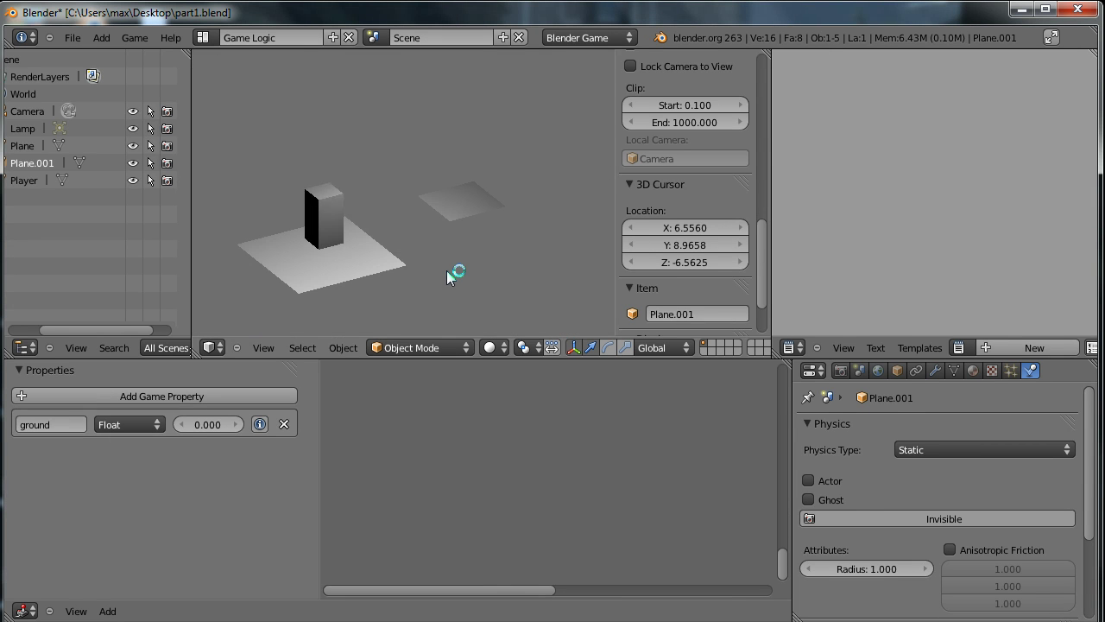
pyautogui.press('Up')
pyautogui.press('space')
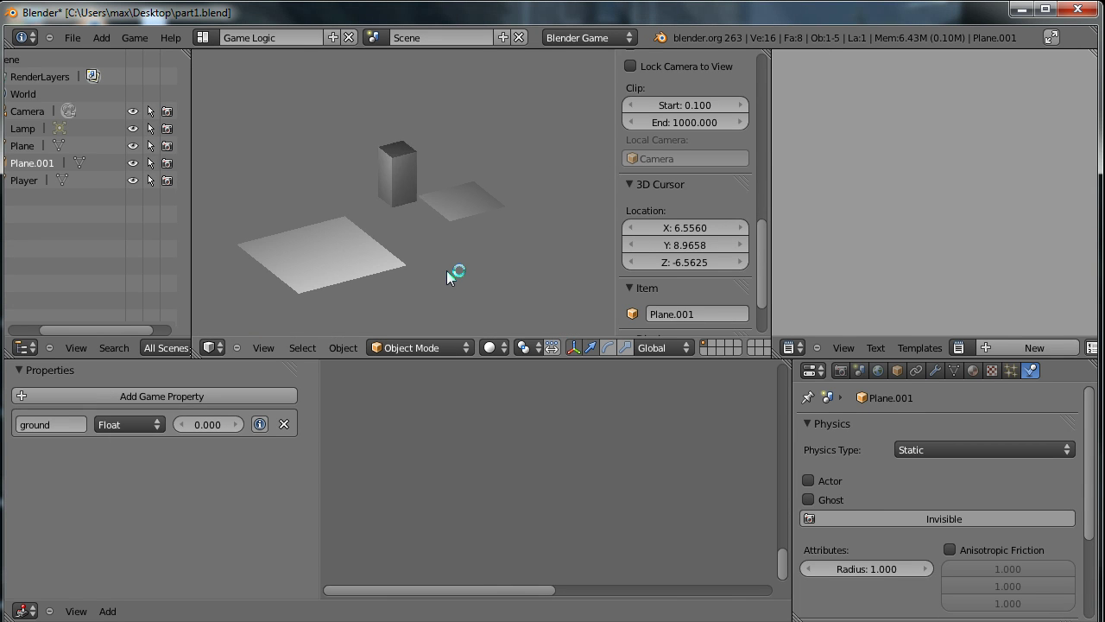
pyautogui.press('Left')
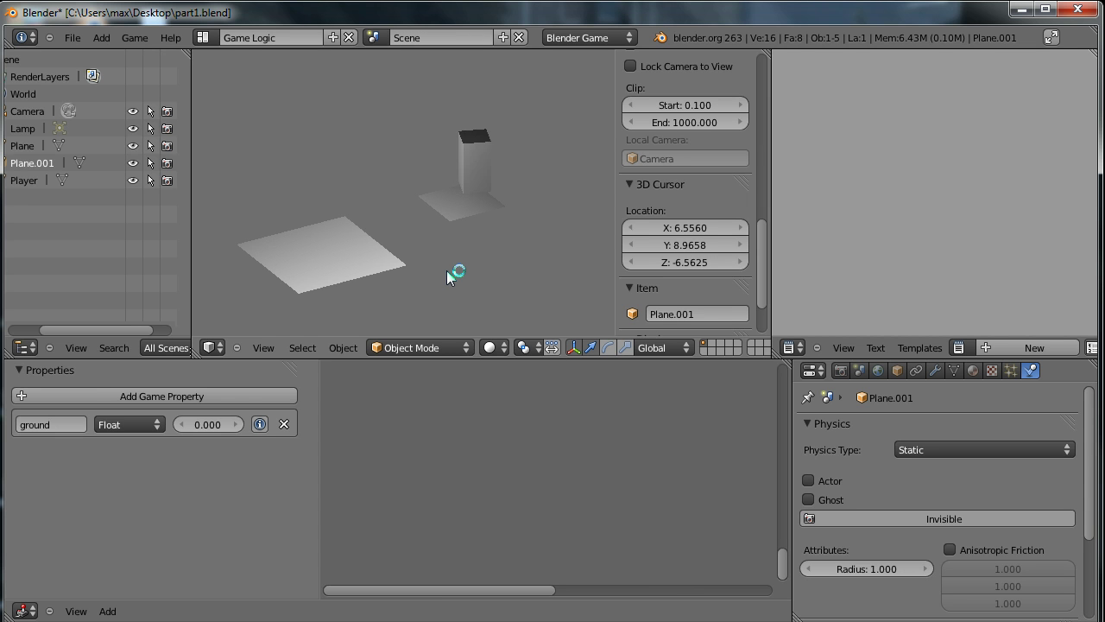
pyautogui.press('Up')
pyautogui.press('Up')
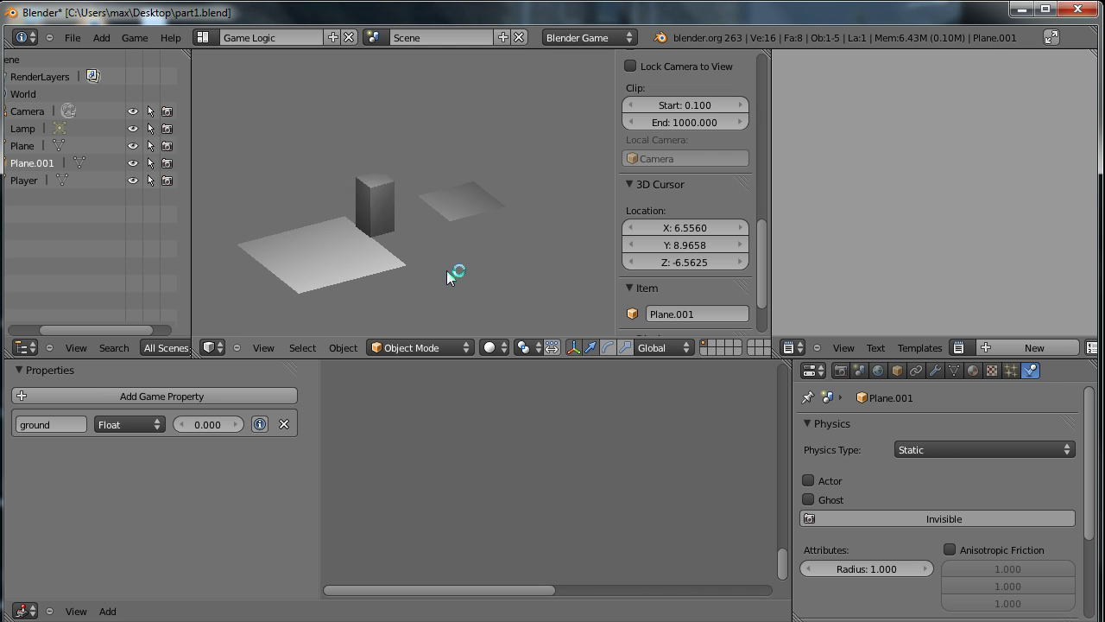
pyautogui.press('Escape')
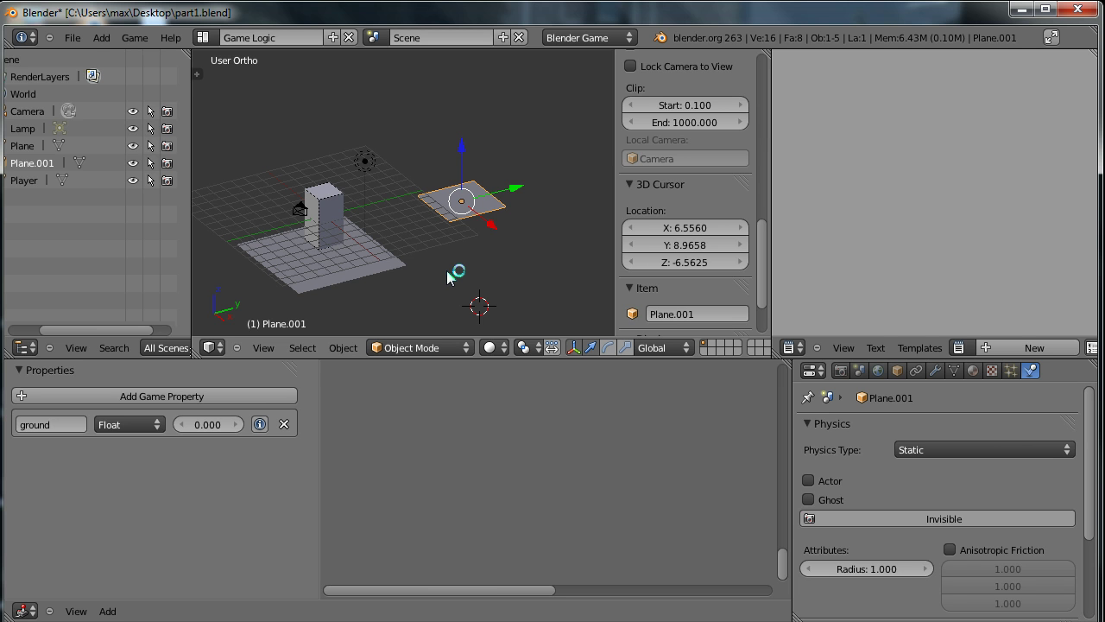
# Add a Spot lamp beside the large ground plane, placed from an overhead view.
pyautogui.moveTo(417, 231); pyautogui.dragTo(458, 349, button='middle')
pyautogui.rightClick(408, 179)
pyautogui.scroll(-2, 492, 228)
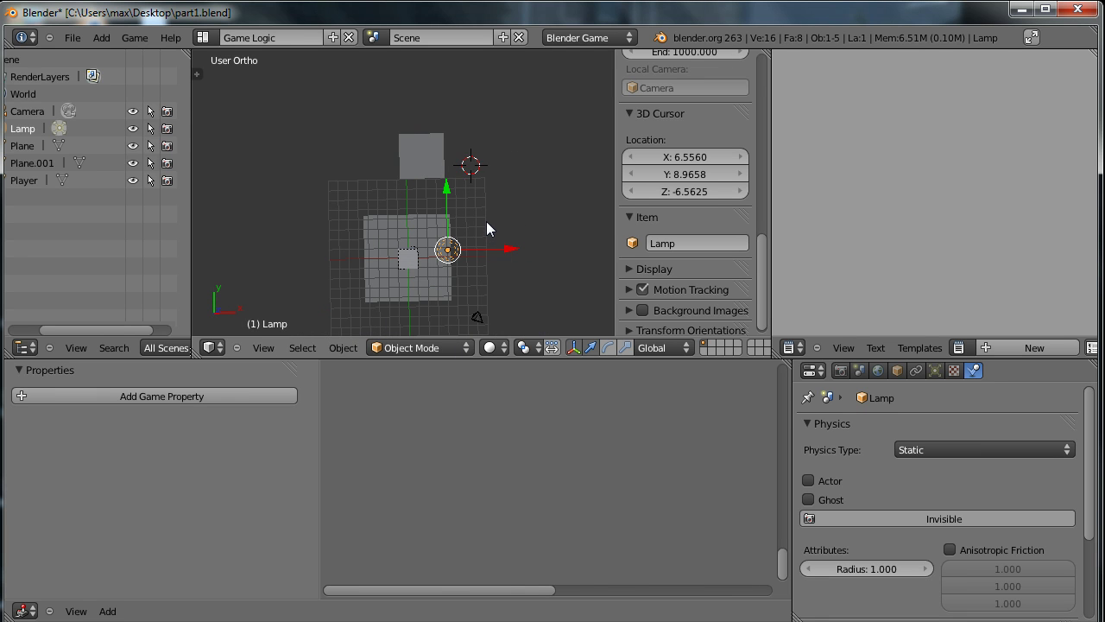
pyautogui.click(486, 222)
pyautogui.hotkey('shift', 'a')
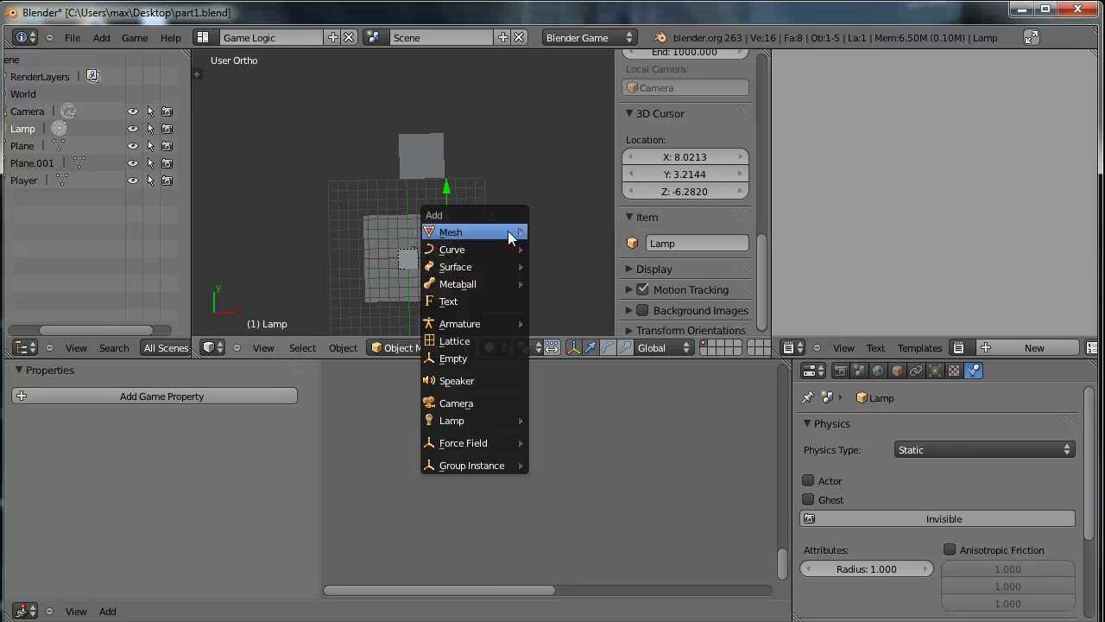
pyautogui.moveTo(508, 232)
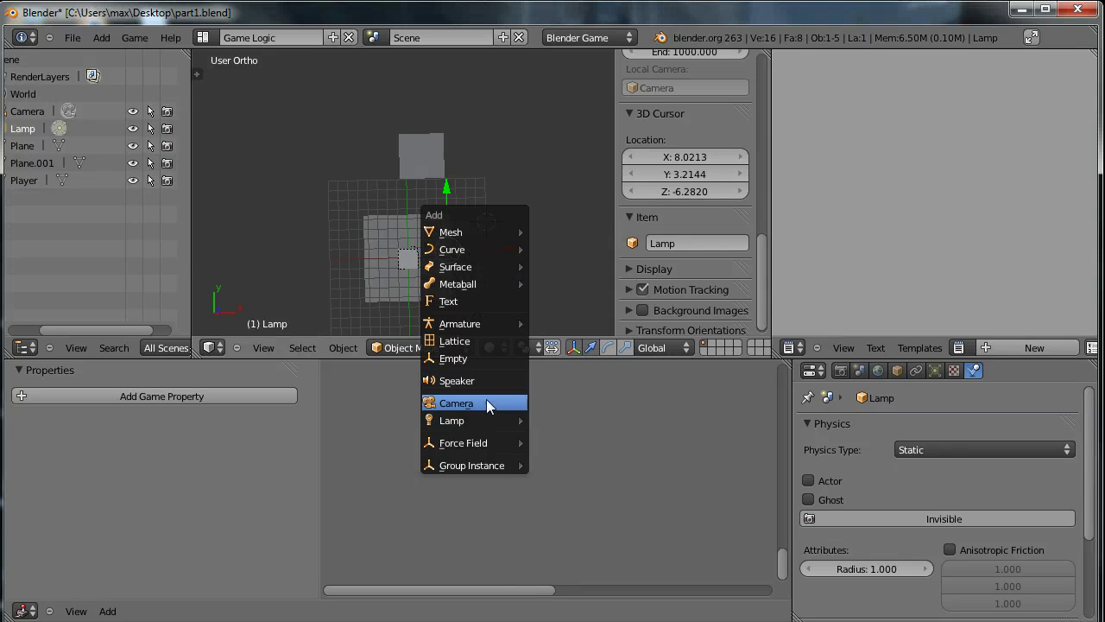
pyautogui.moveTo(486, 420)
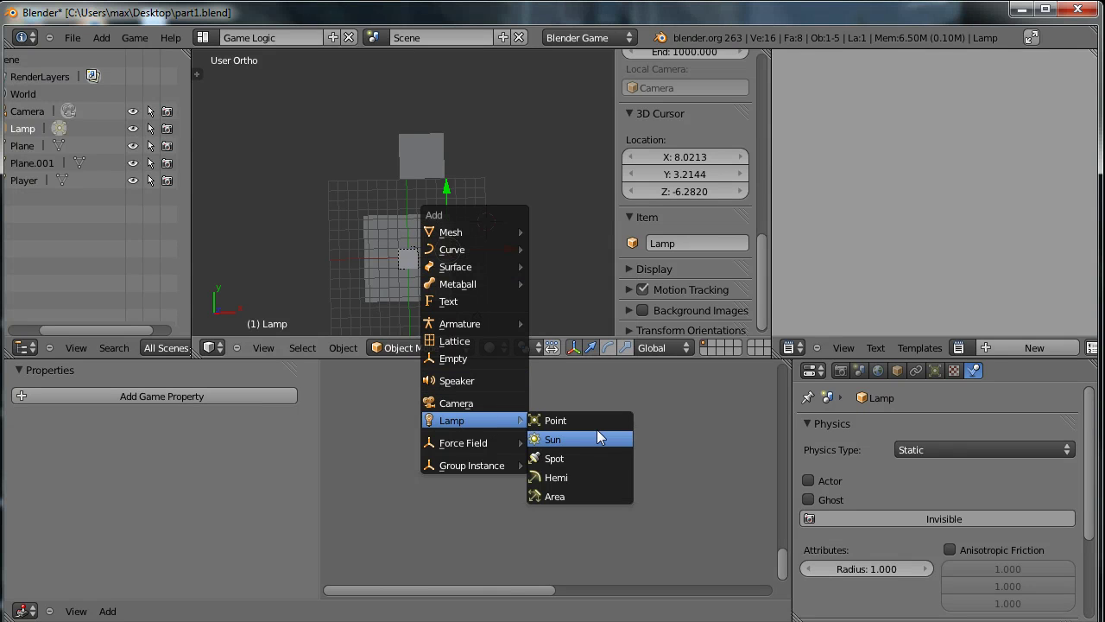
pyautogui.click(554, 458)
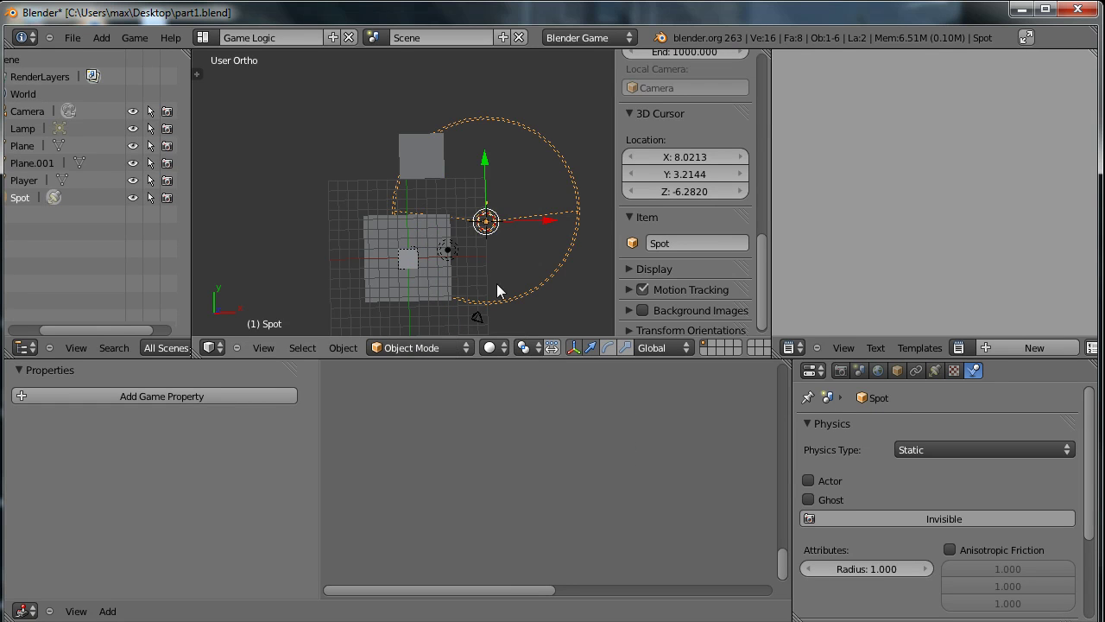
# Raise the spot lamp high above the planes and shift it along X until its cone covers both of them.
pyautogui.moveTo(496, 283); pyautogui.dragTo(497, 242, button='middle')
pyautogui.moveTo(494, 216); pyautogui.dragTo(497, 117)
pyautogui.moveTo(570, 294); pyautogui.dragTo(444, 271, button='middle')
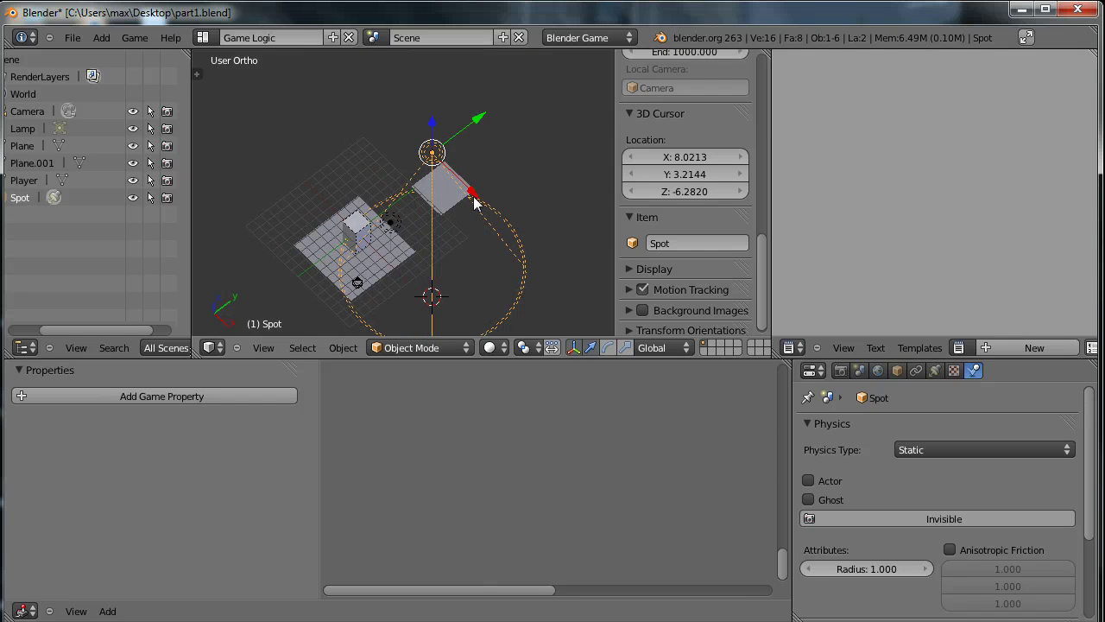
pyautogui.moveTo(476, 197); pyautogui.dragTo(447, 207)
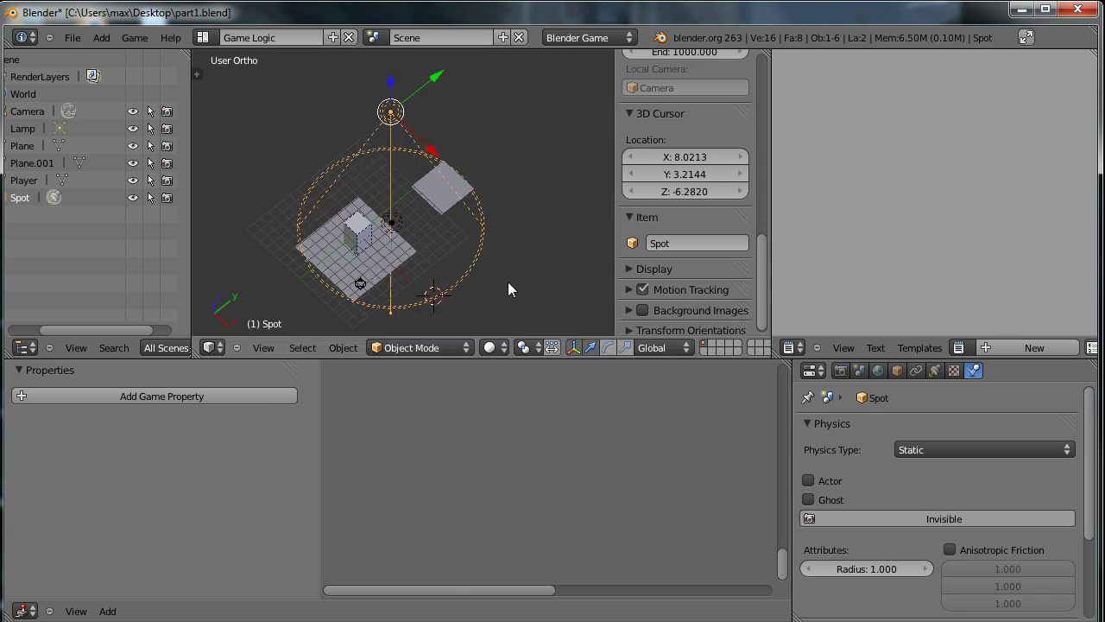
pyautogui.moveTo(508, 286); pyautogui.dragTo(401, 262, button='middle')
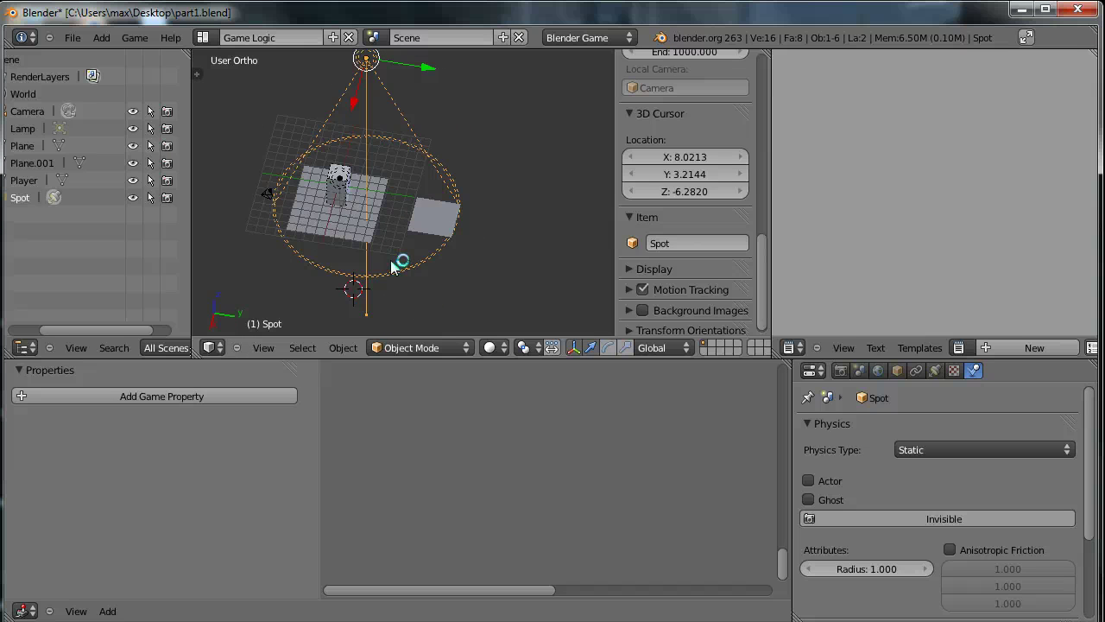
# Set the spot lamp's falloff distance to 50.
pyautogui.click(936, 372)
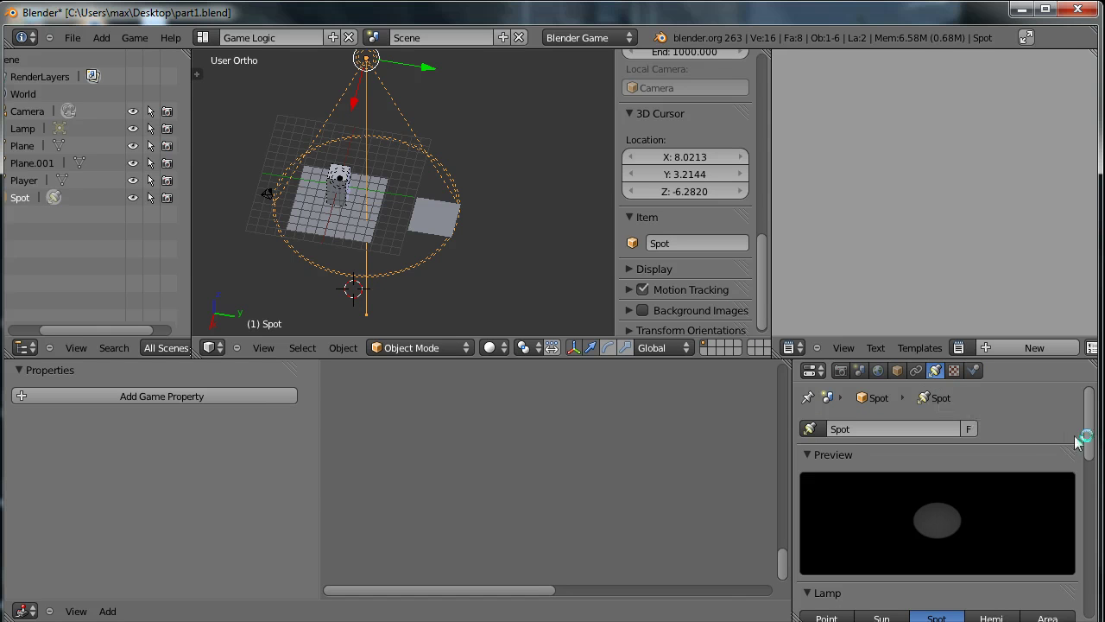
pyautogui.moveTo(1091, 433); pyautogui.dragTo(1093, 491)
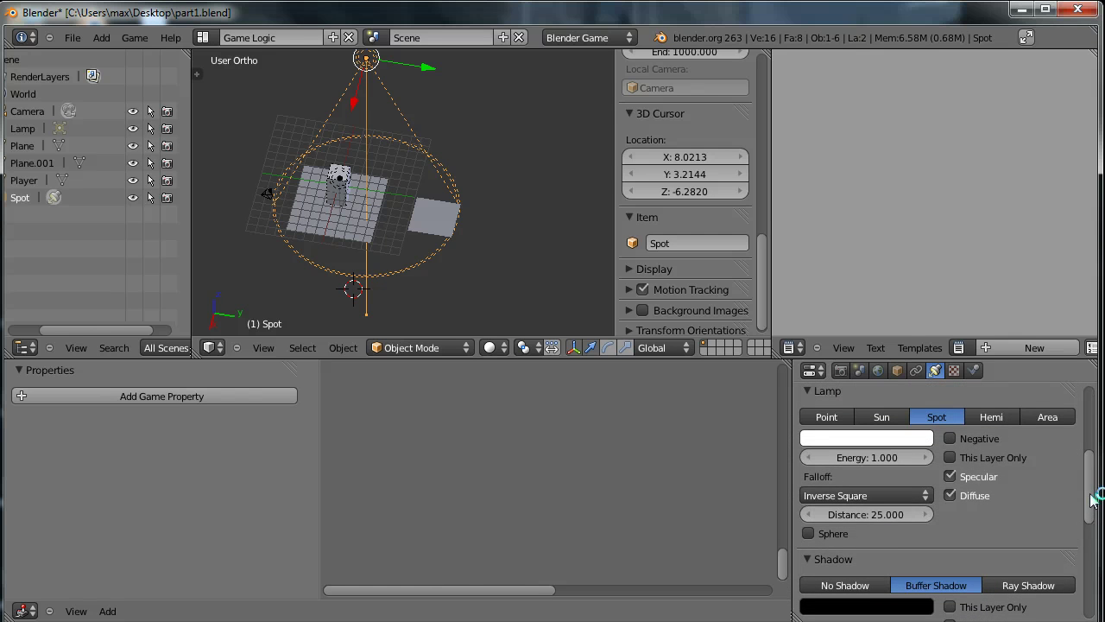
pyautogui.click(892, 515)
pyautogui.write('50')
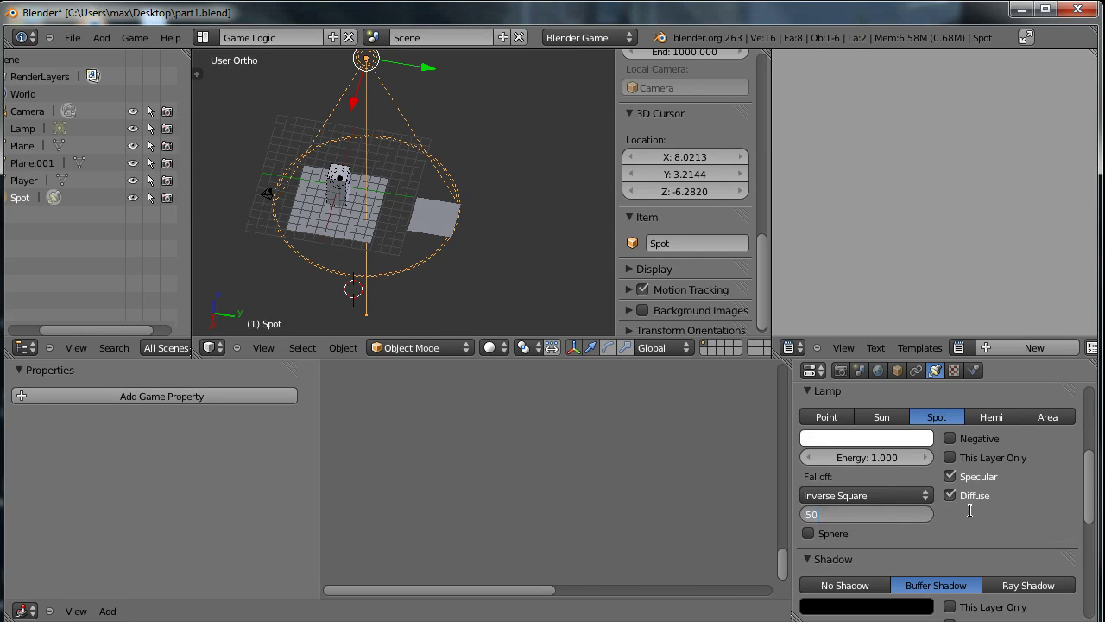
pyautogui.press('Return')
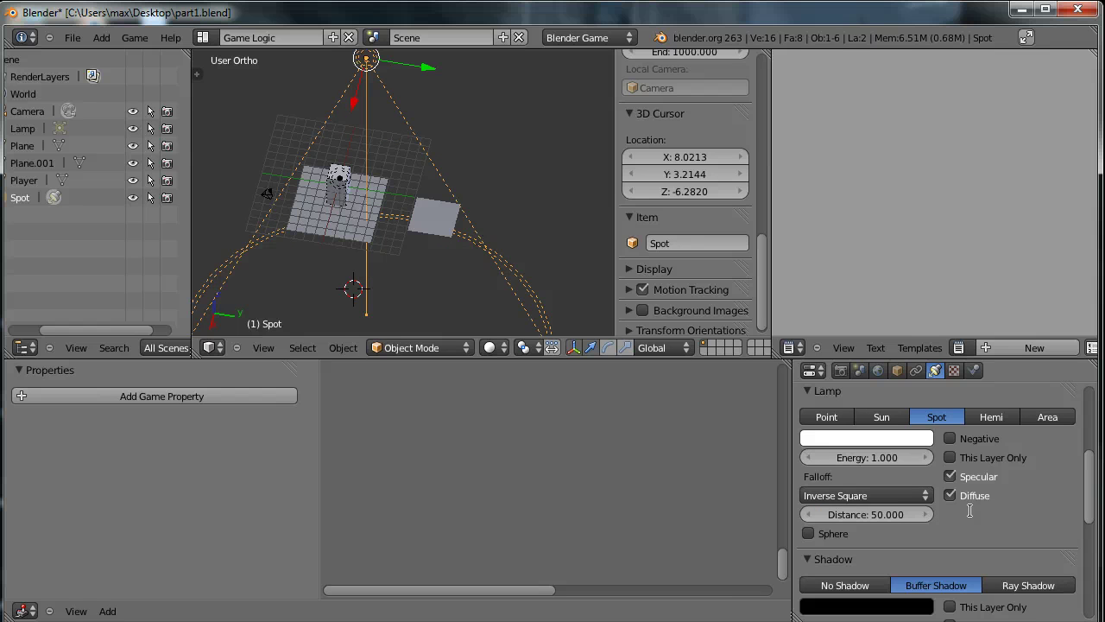
# Set the spot lamp's shadow buffer bias to 0.1.
pyautogui.click(878, 455)
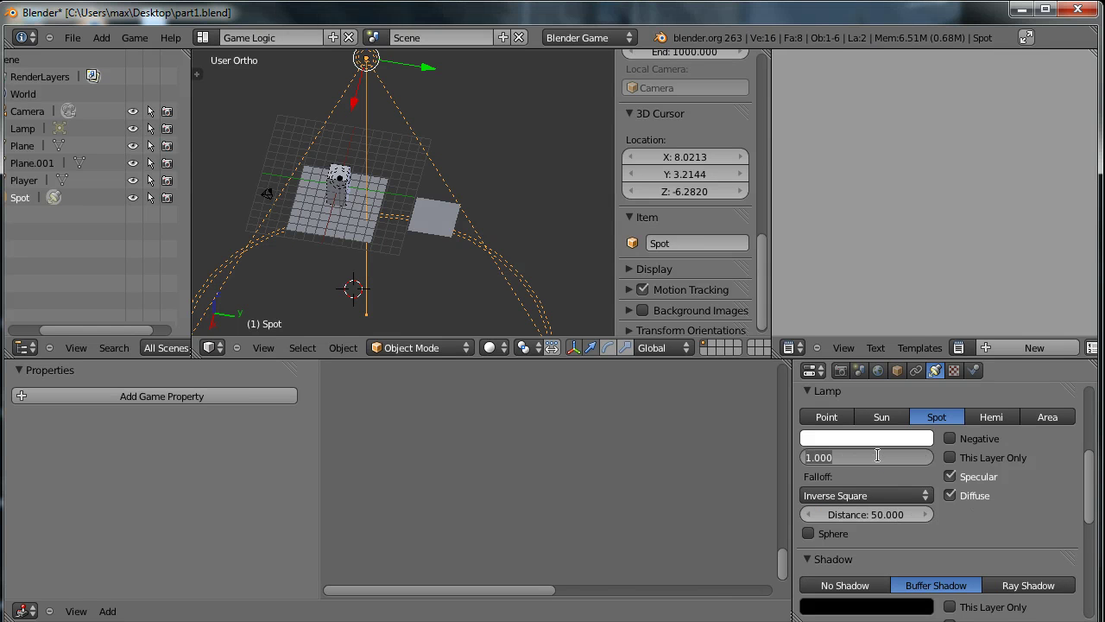
pyautogui.click(1090, 480)
pyautogui.moveTo(1088, 490); pyautogui.dragTo(1096, 566)
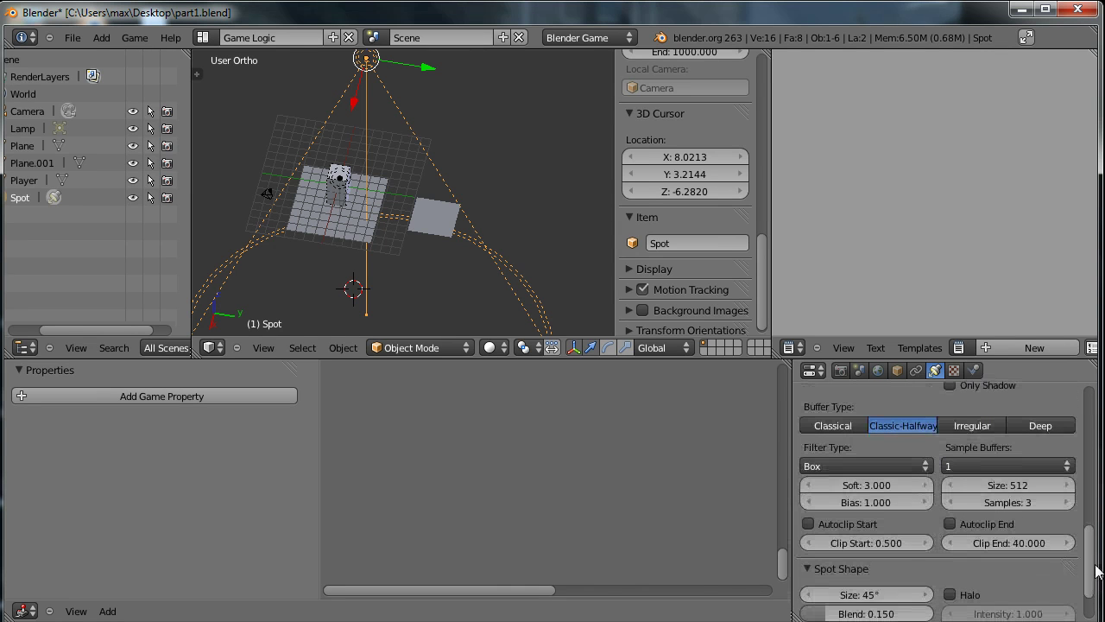
pyautogui.click(879, 503)
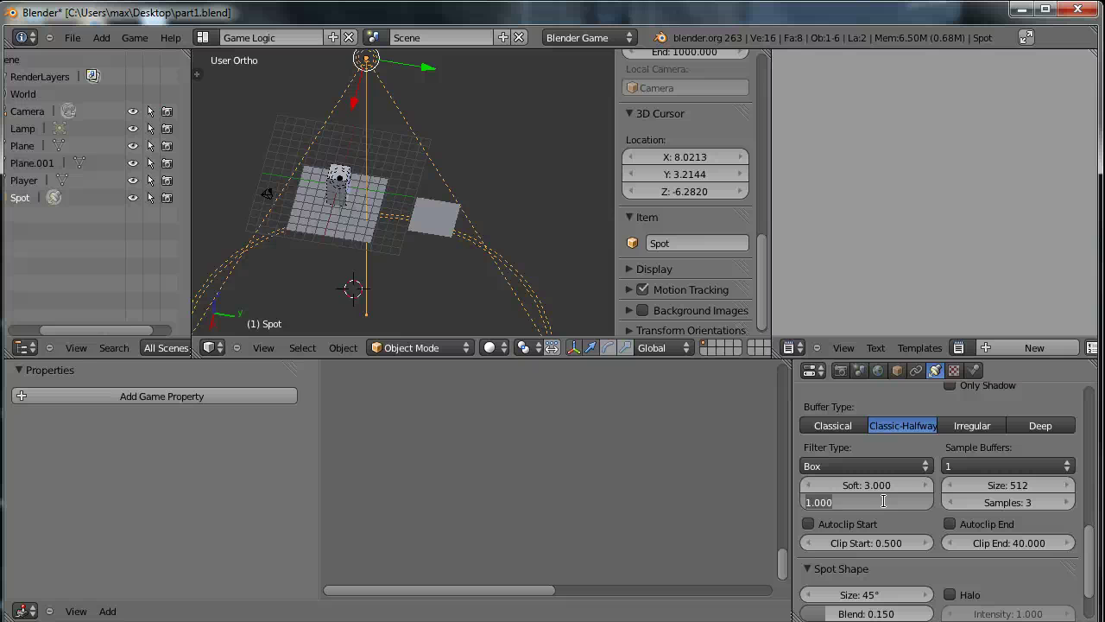
pyautogui.write('0.1')
pyautogui.press('Return')
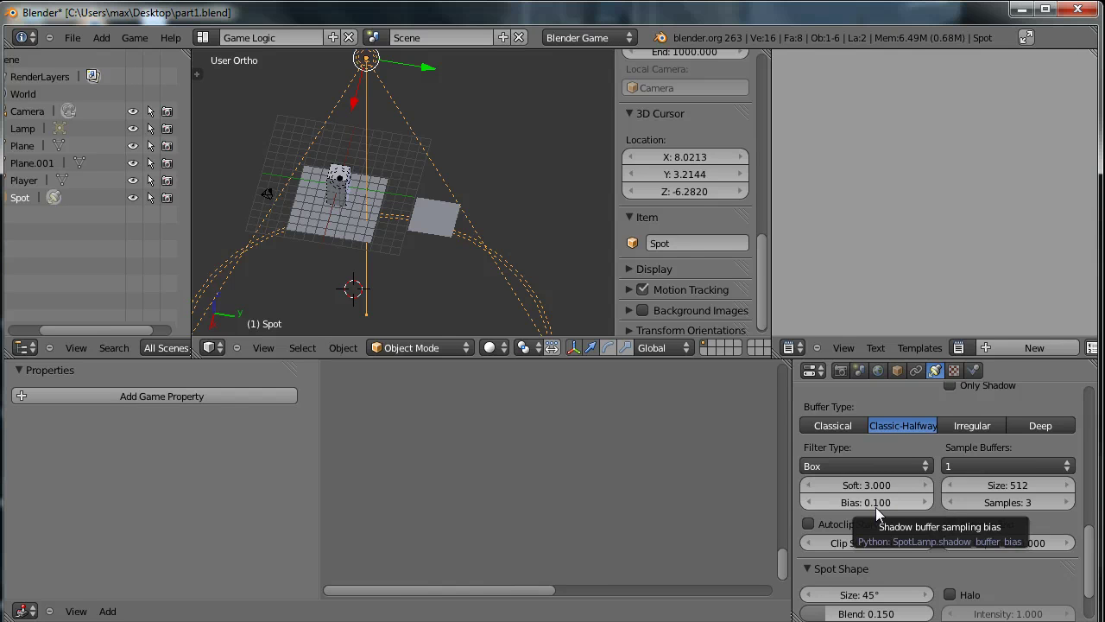
# Switch the scene's game shading mode to GLSL in the render settings.
pyautogui.moveTo(501, 263); pyautogui.dragTo(553, 217, button='middle')
pyautogui.scroll(2, 417, 233)
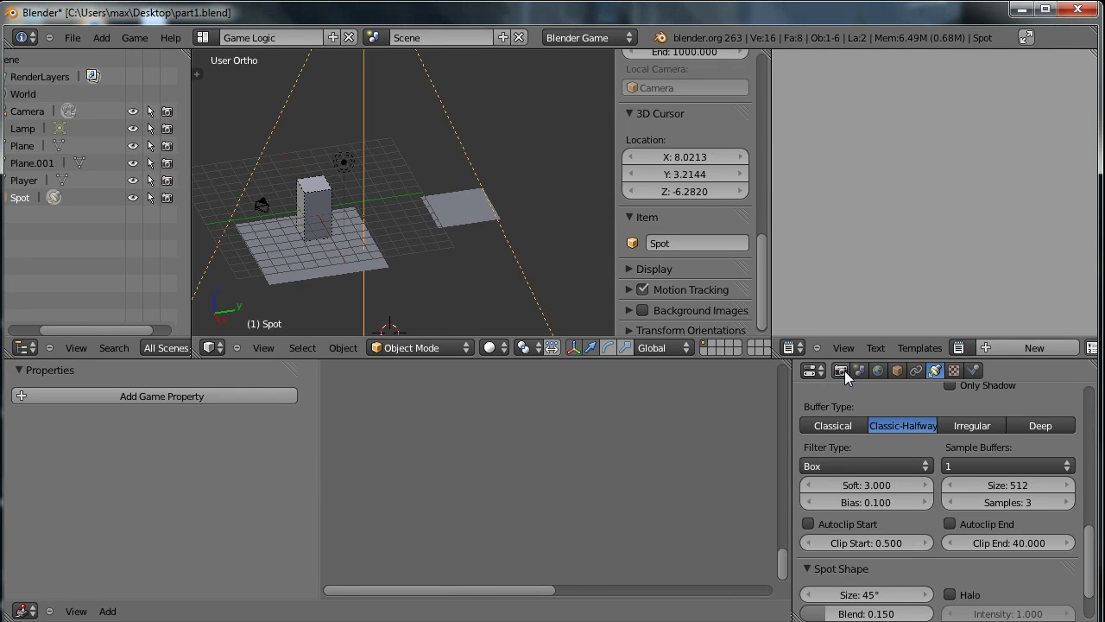
pyautogui.click(841, 371)
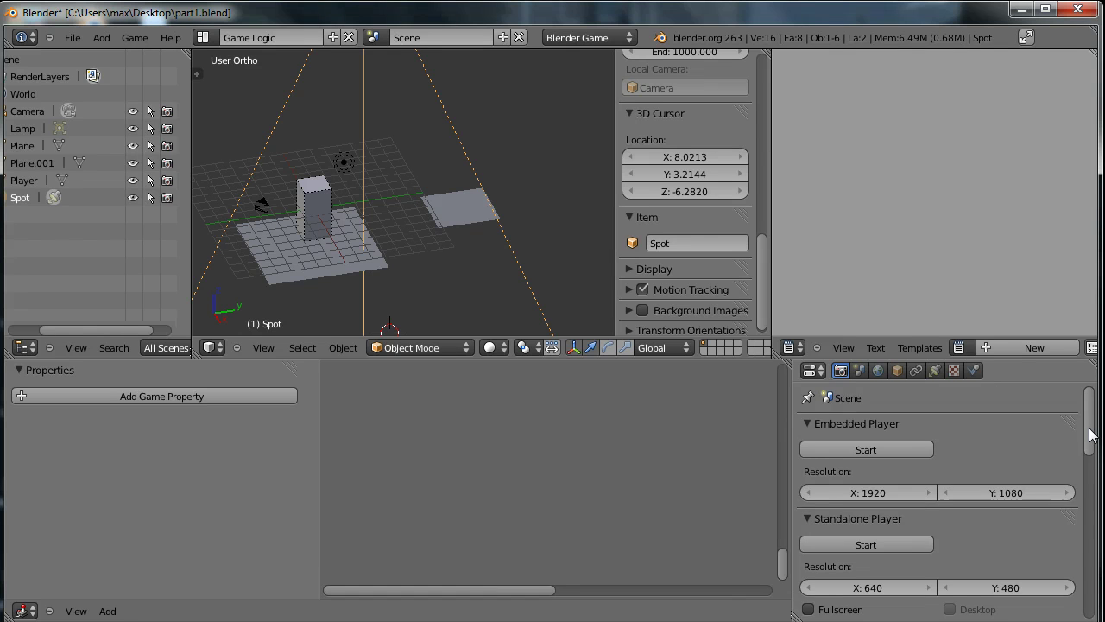
pyautogui.moveTo(1090, 435); pyautogui.dragTo(1079, 540)
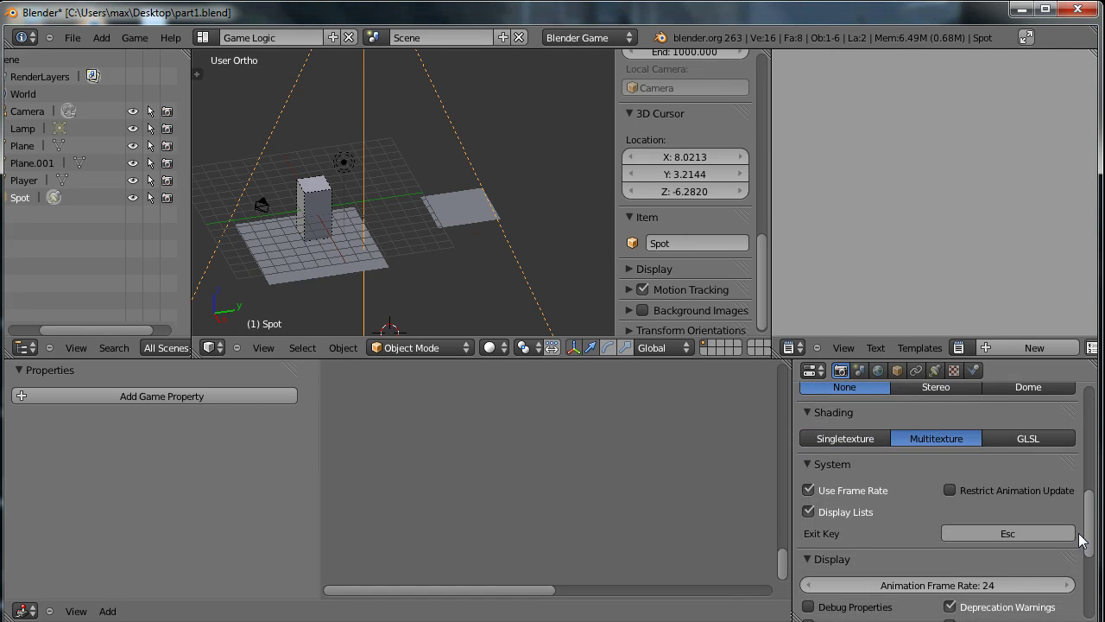
pyautogui.click(1023, 439)
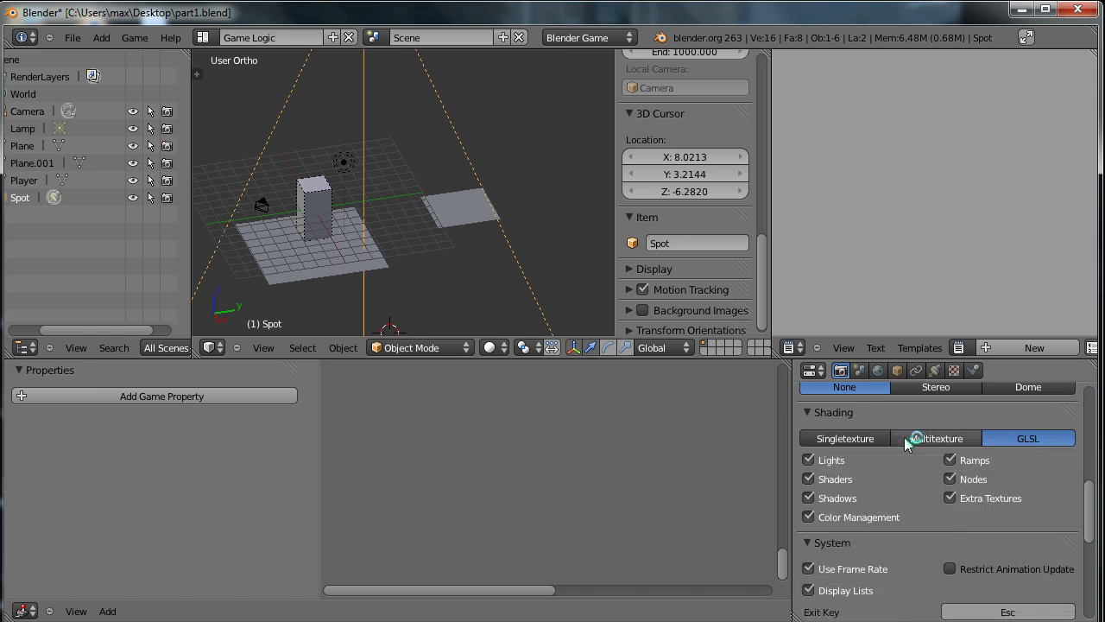
# Run the game to check the GLSL lighting while moving and jumping the Player block, and exit the game.
pyautogui.moveTo(449, 249); pyautogui.dragTo(467, 281, button='middle')
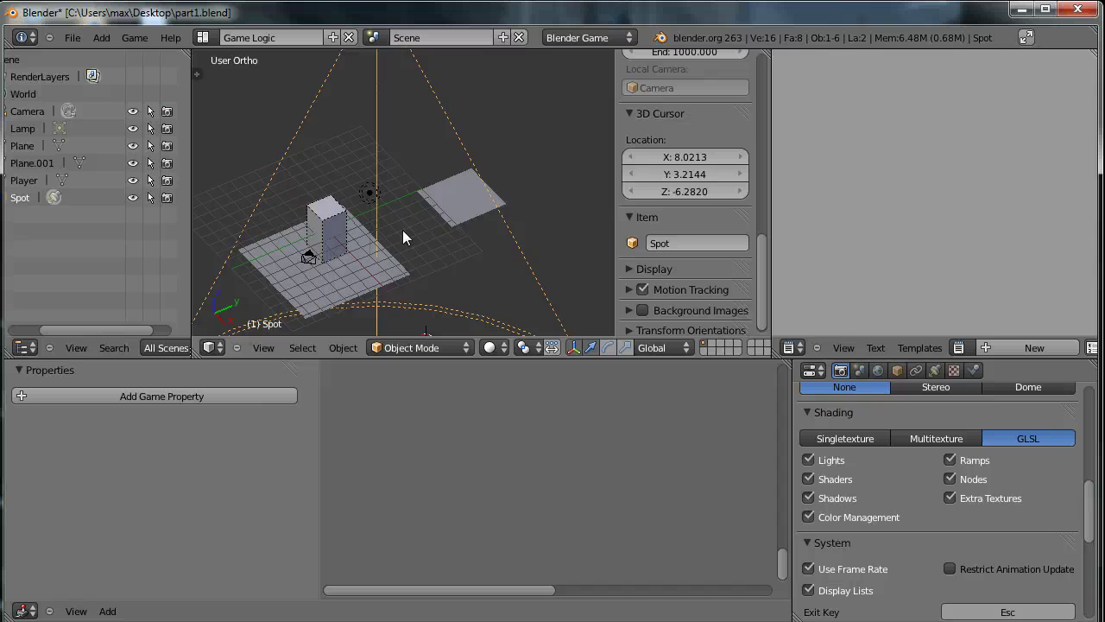
pyautogui.press('p')
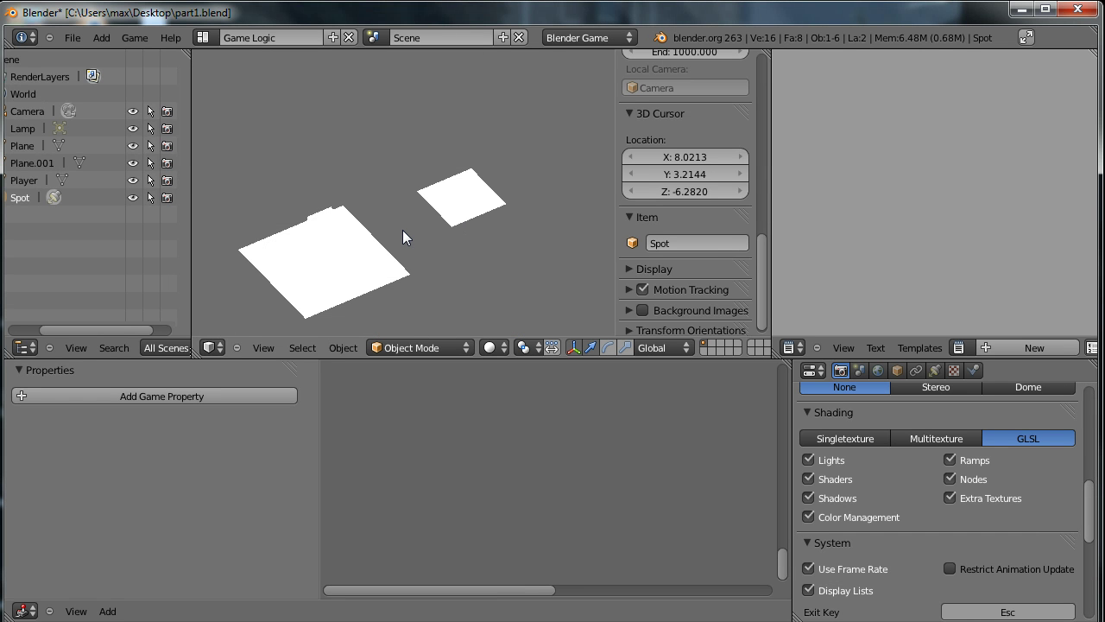
pyautogui.press('Up')
pyautogui.press('space')
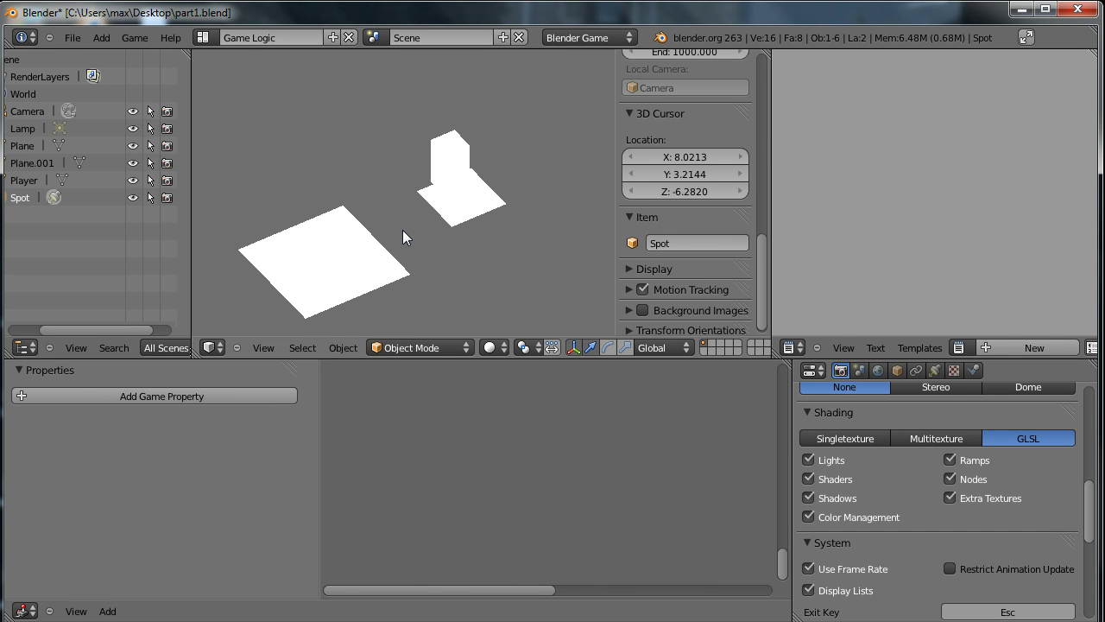
pyautogui.press('Escape')
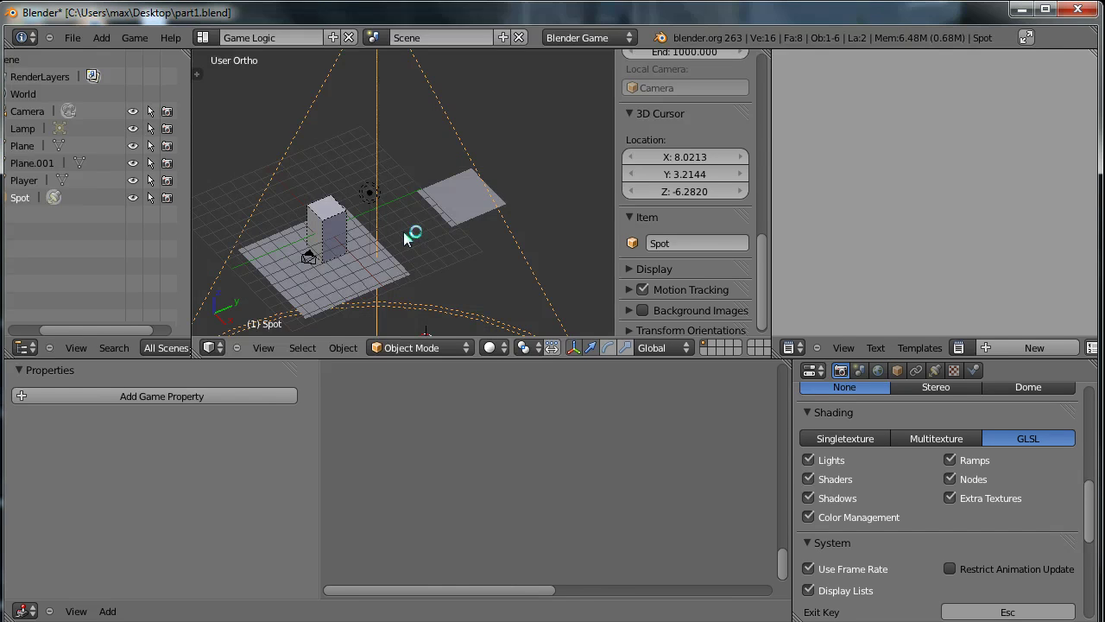
# Go through the ground planes and the Player block one by one, ending with the Player selected.
pyautogui.rightClick(333, 275)
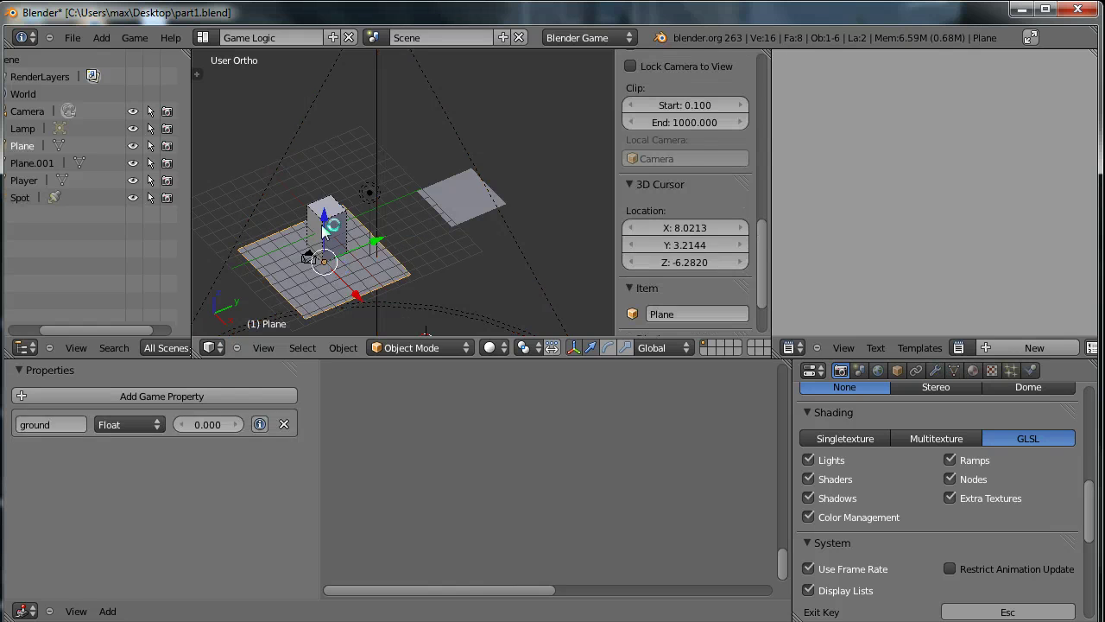
pyautogui.rightClick(328, 226)
pyautogui.rightClick(480, 213)
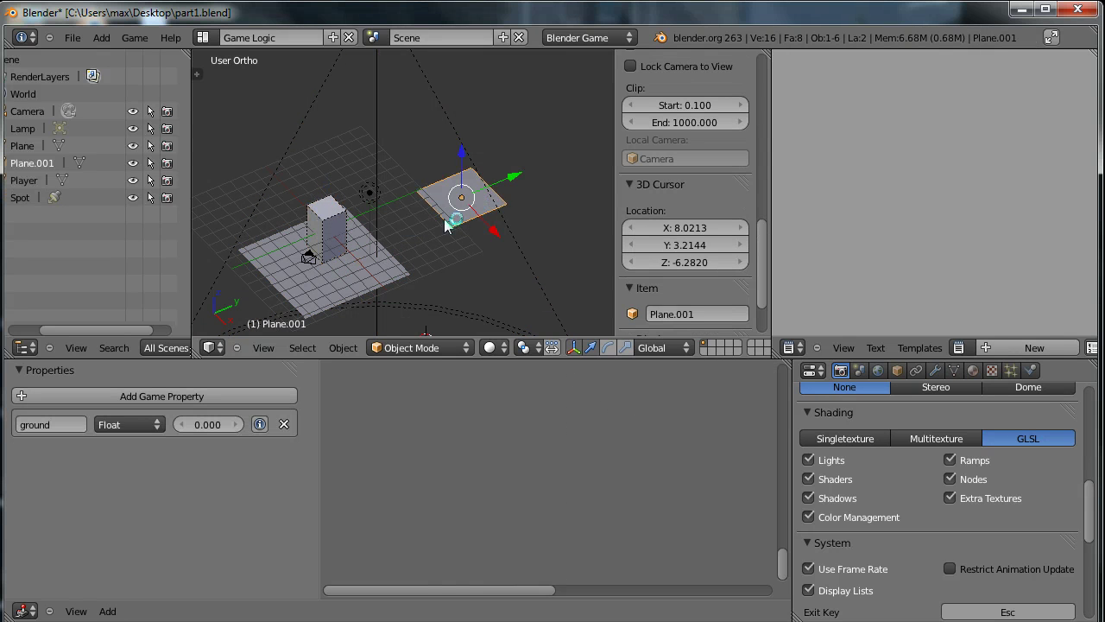
pyautogui.rightClick(345, 290)
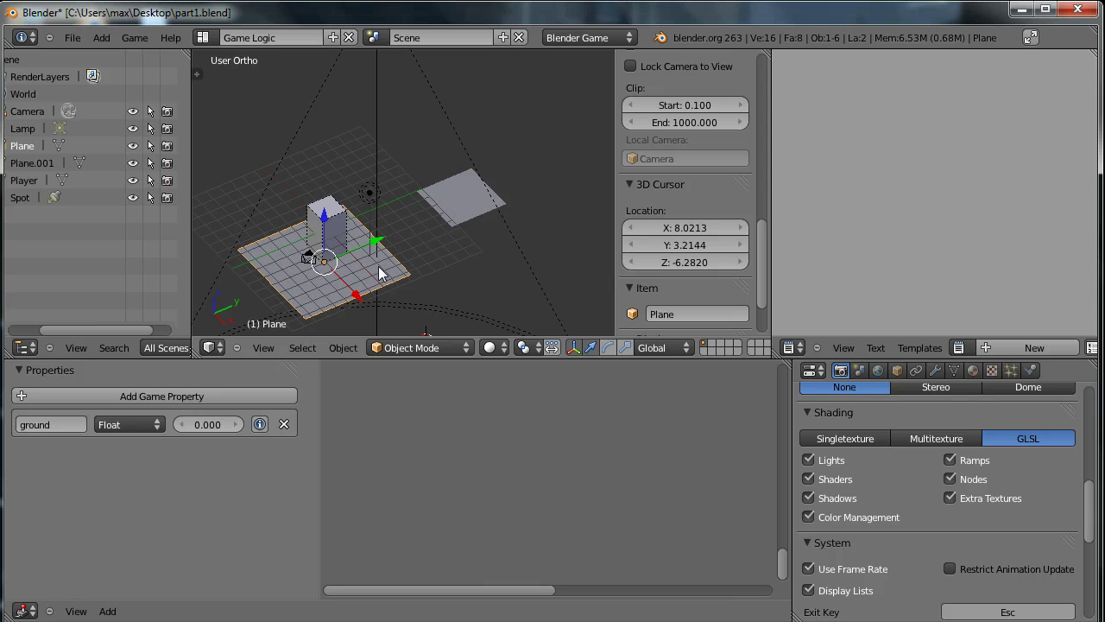
pyautogui.rightClick(335, 230)
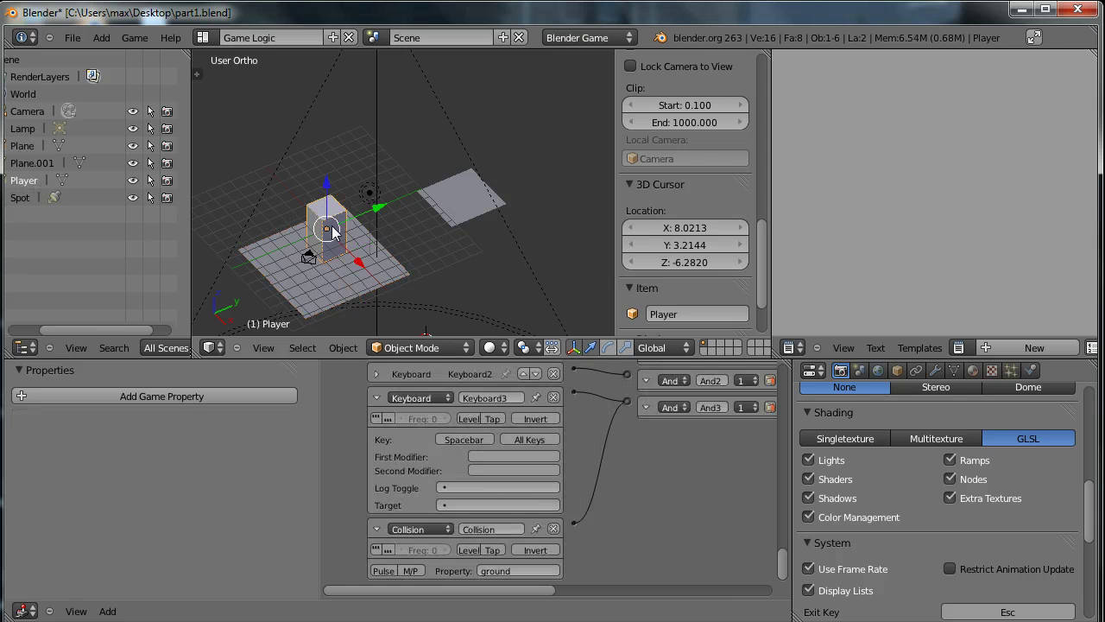
pyautogui.rightClick(313, 281)
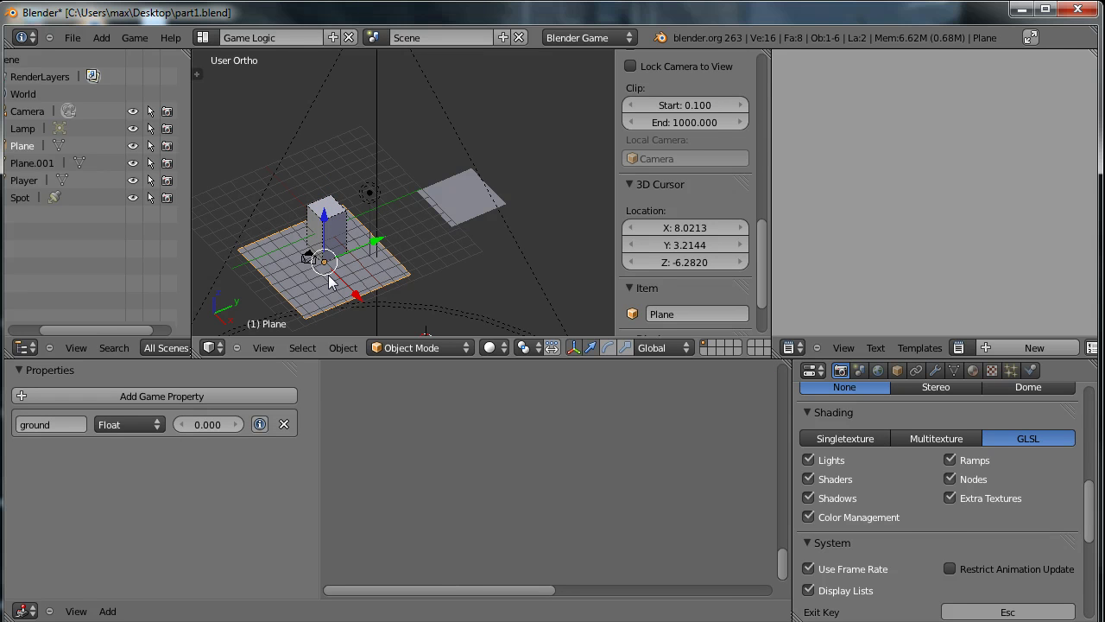
pyautogui.rightClick(335, 233)
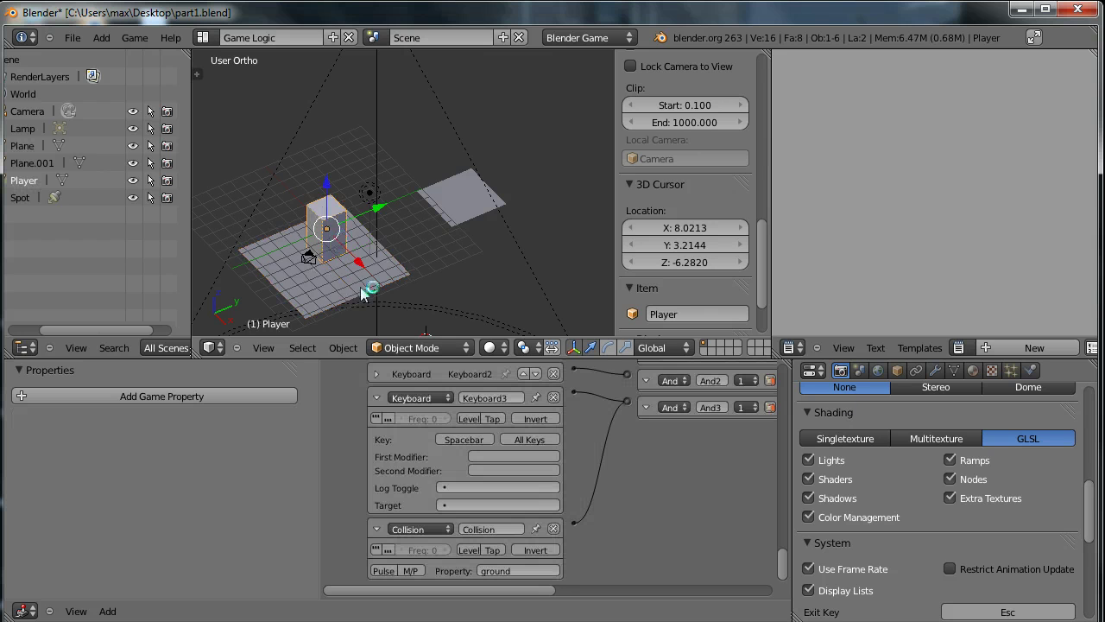
# Set the diffuse colour of the Player block's material to red, about R 0.8, G 0.084, B 0.064.
pyautogui.click(973, 373)
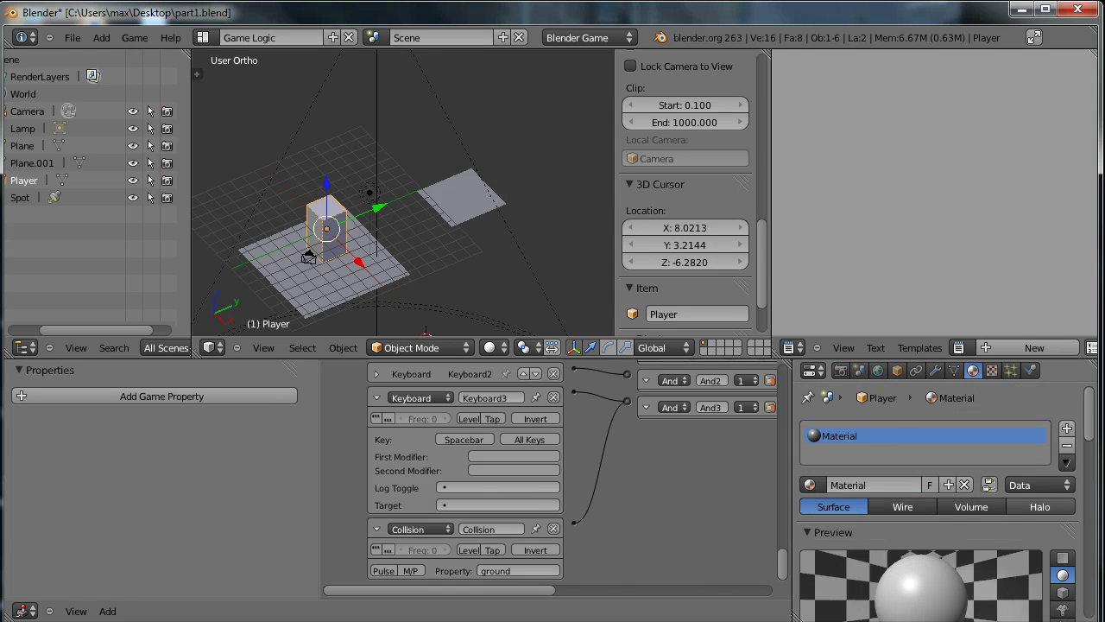
pyautogui.moveTo(1091, 447); pyautogui.dragTo(1090, 501)
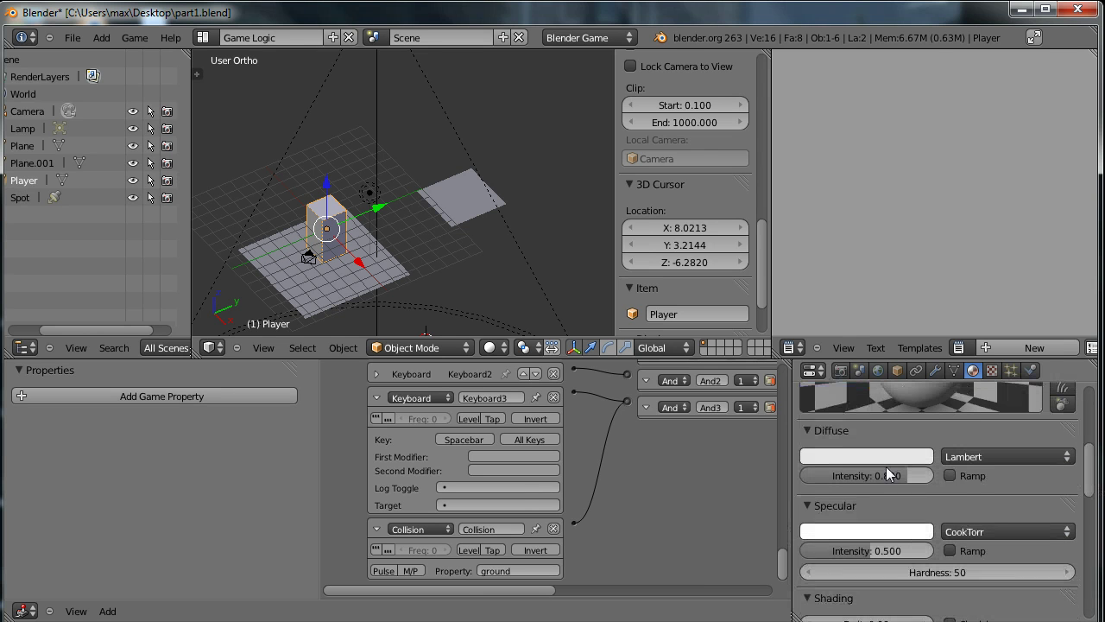
pyautogui.click(834, 456)
pyautogui.click(842, 346)
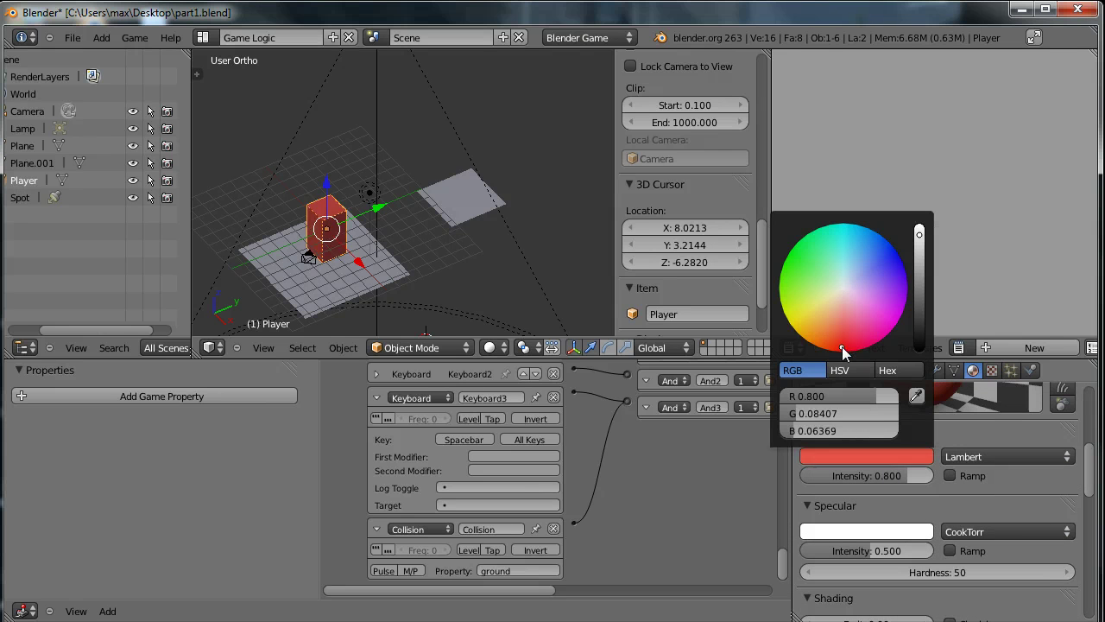
# Add a new material to the large ground plane under the Player and set its diffuse colour to green.
pyautogui.rightClick(308, 285)
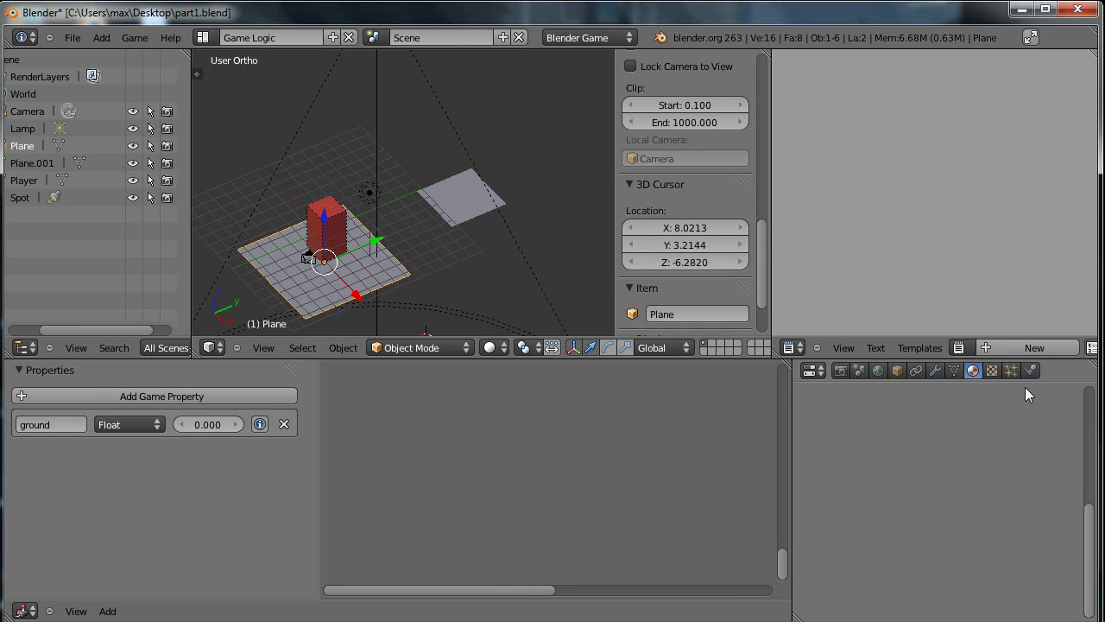
pyautogui.scroll(5, 1089, 509)
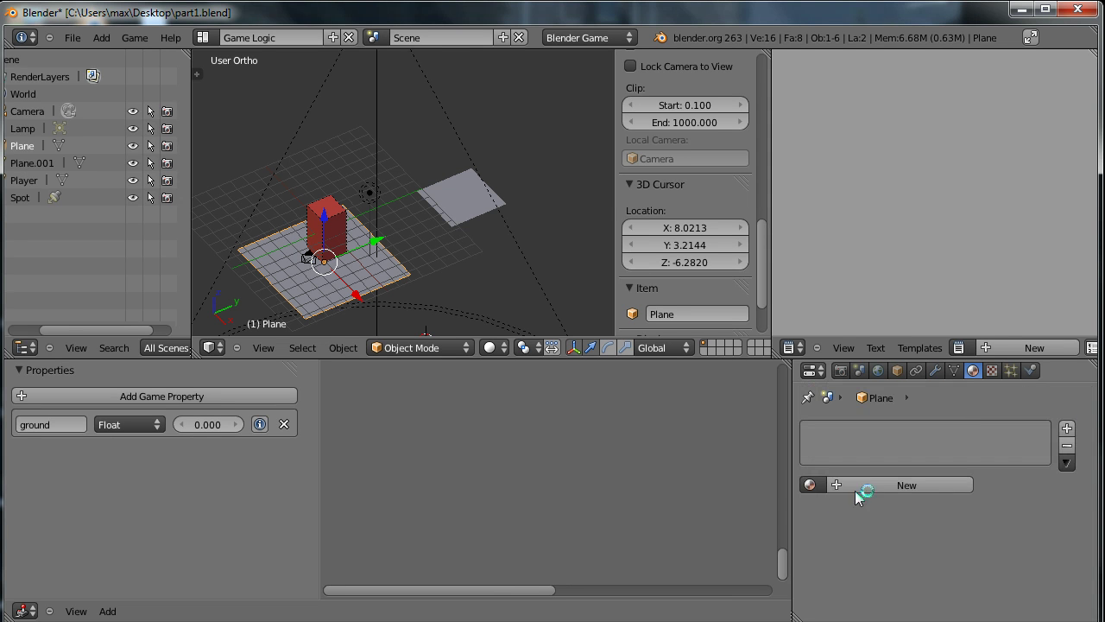
pyautogui.click(937, 484)
pyautogui.click(906, 486)
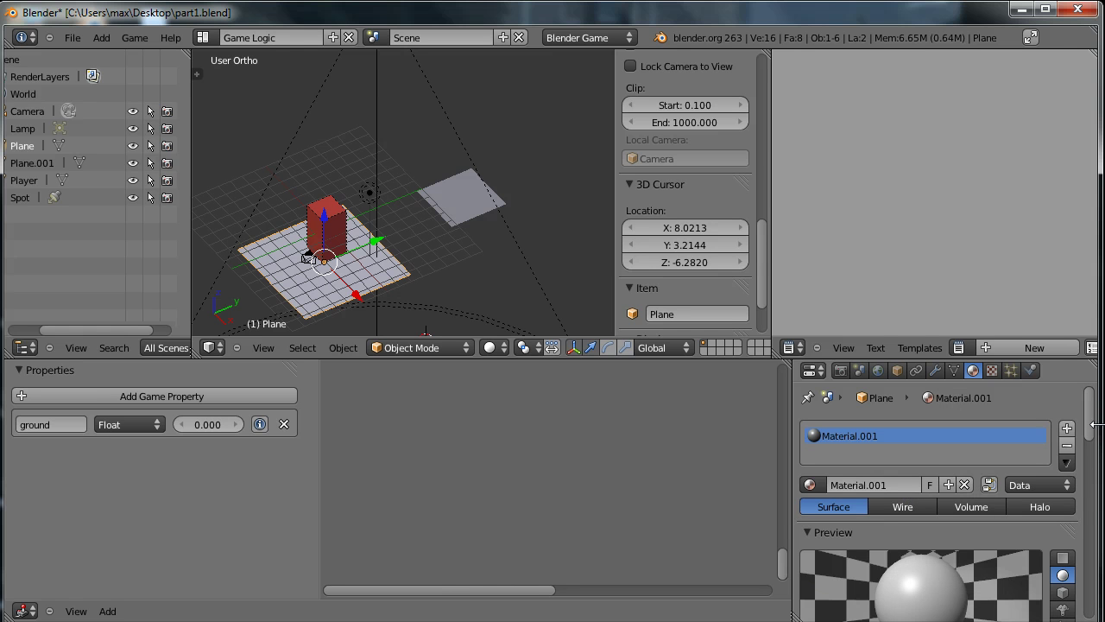
pyautogui.moveTo(1089, 432); pyautogui.dragTo(1090, 474)
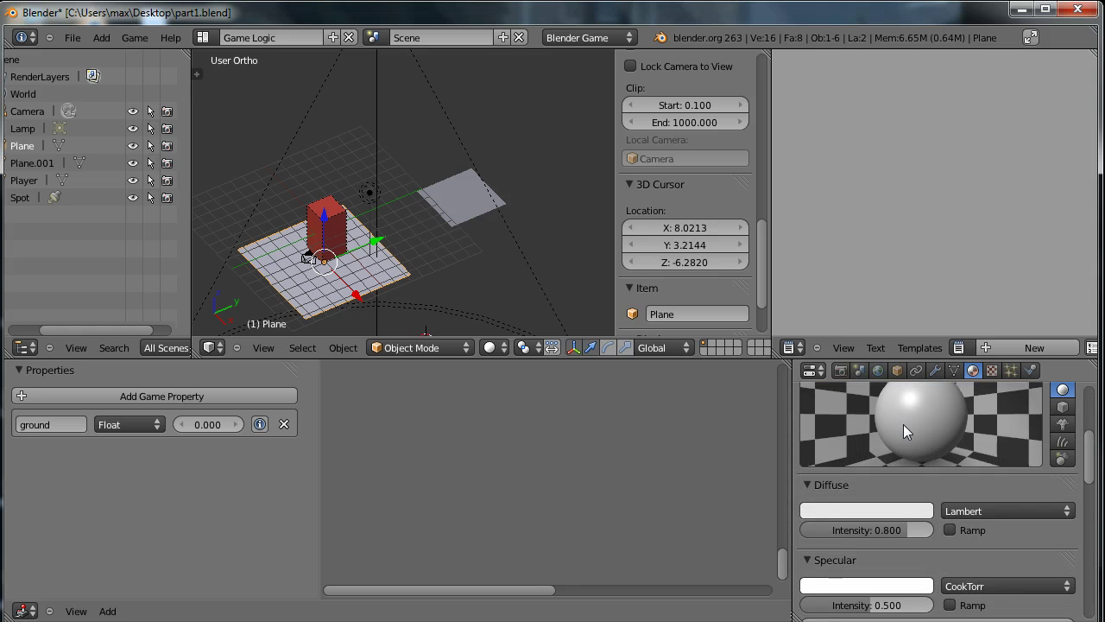
pyautogui.click(850, 510)
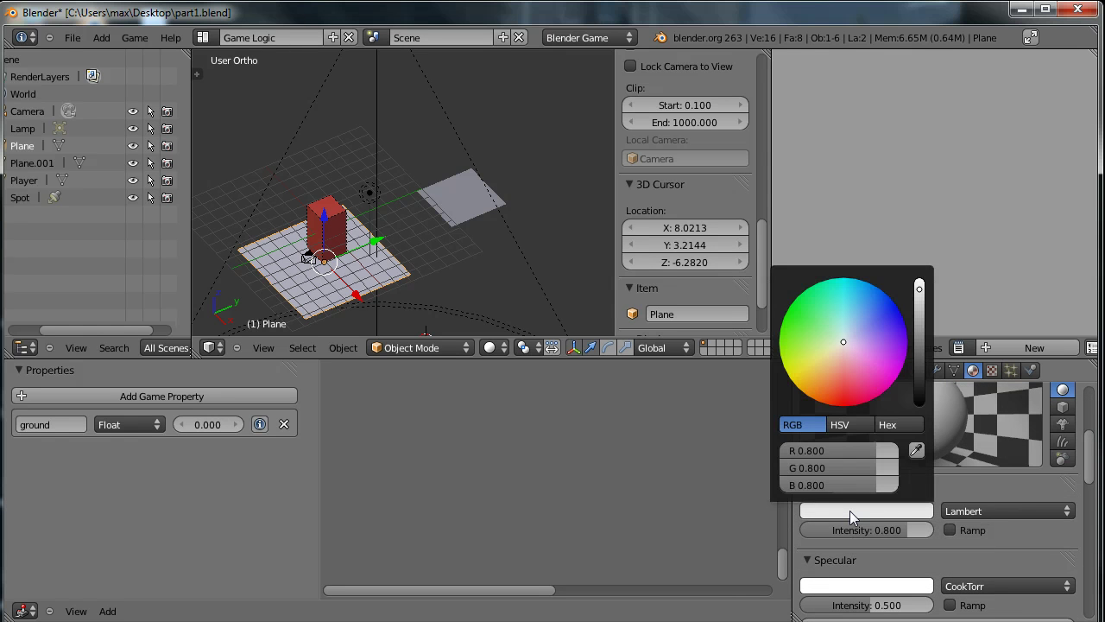
pyautogui.click(791, 328)
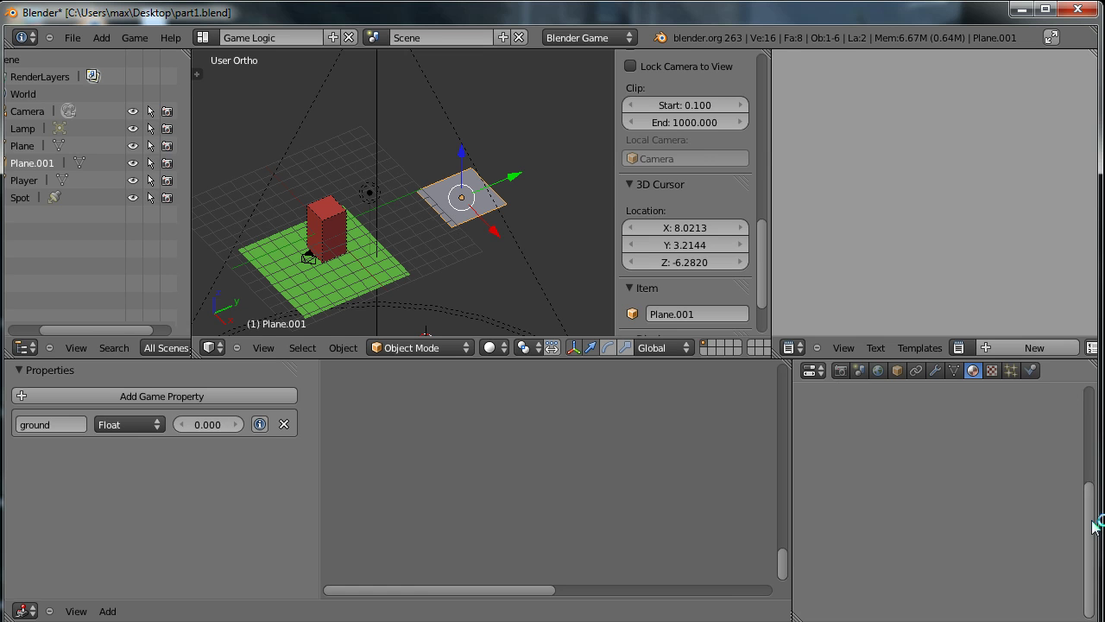
# Add a new material to the smaller plane, Plane.001, and set its diffuse colour to pinkish magenta.
pyautogui.moveTo(1093, 525); pyautogui.dragTo(1077, 404)
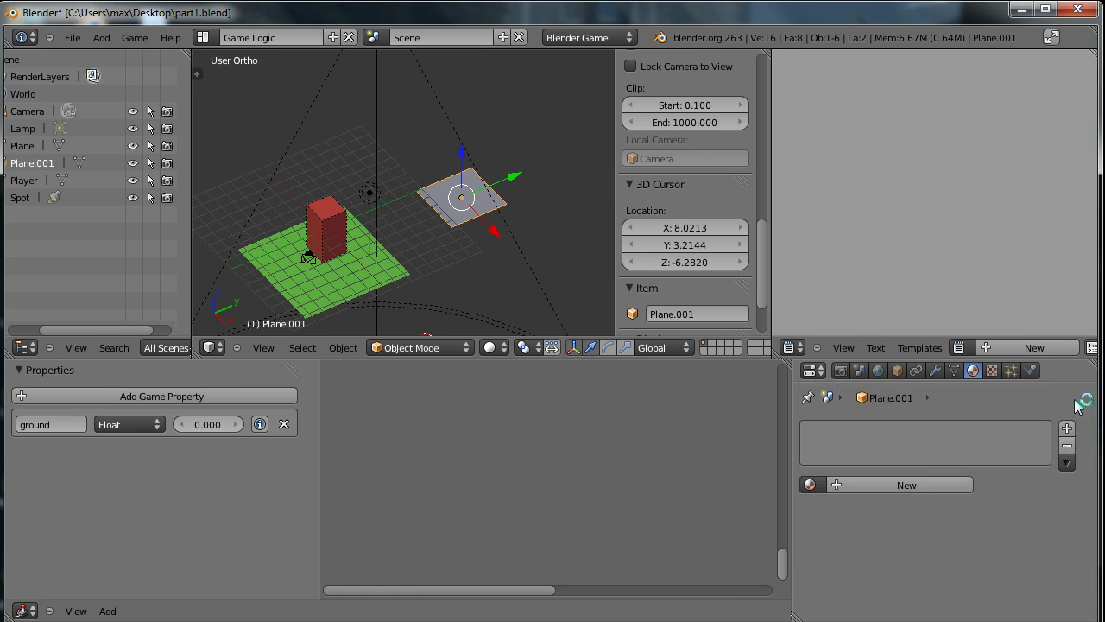
pyautogui.click(853, 484)
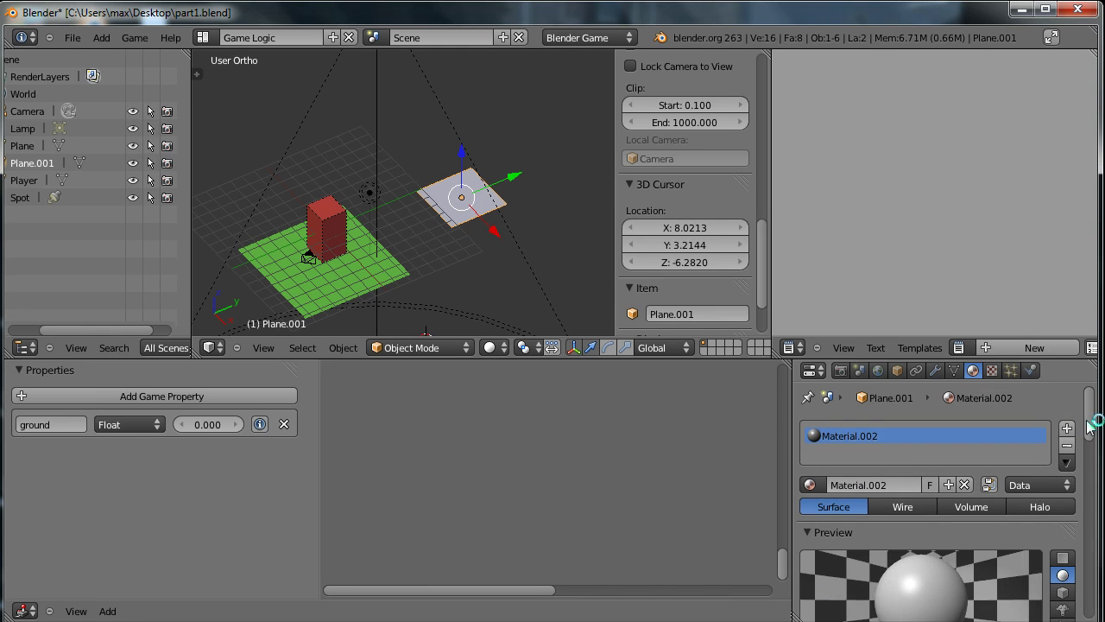
pyautogui.moveTo(1090, 424); pyautogui.dragTo(1090, 485)
pyautogui.click(861, 436)
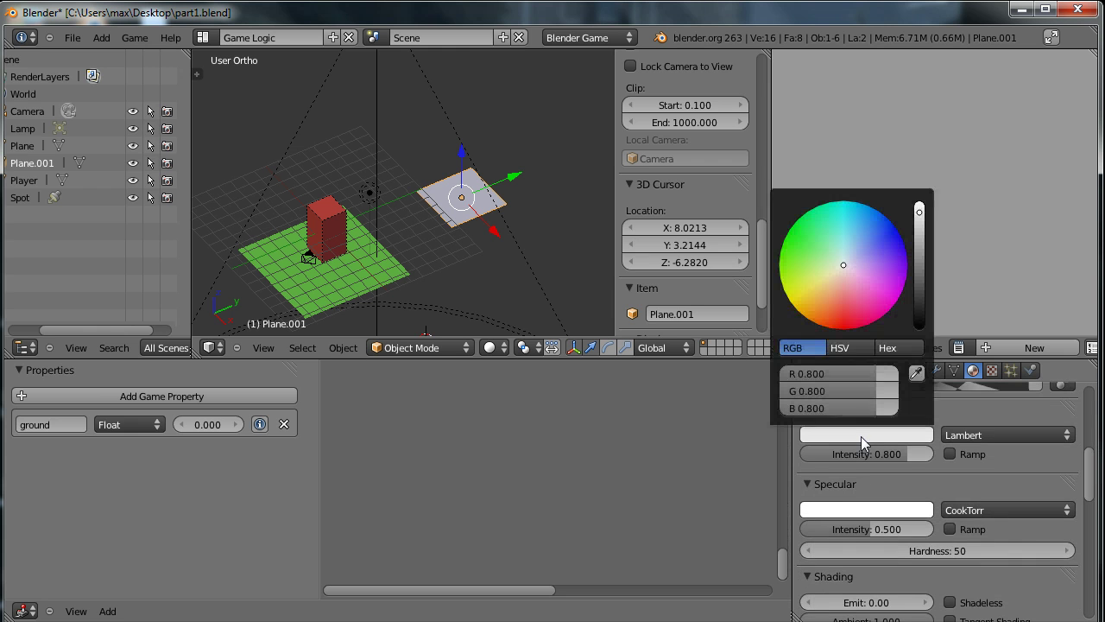
pyautogui.click(889, 296)
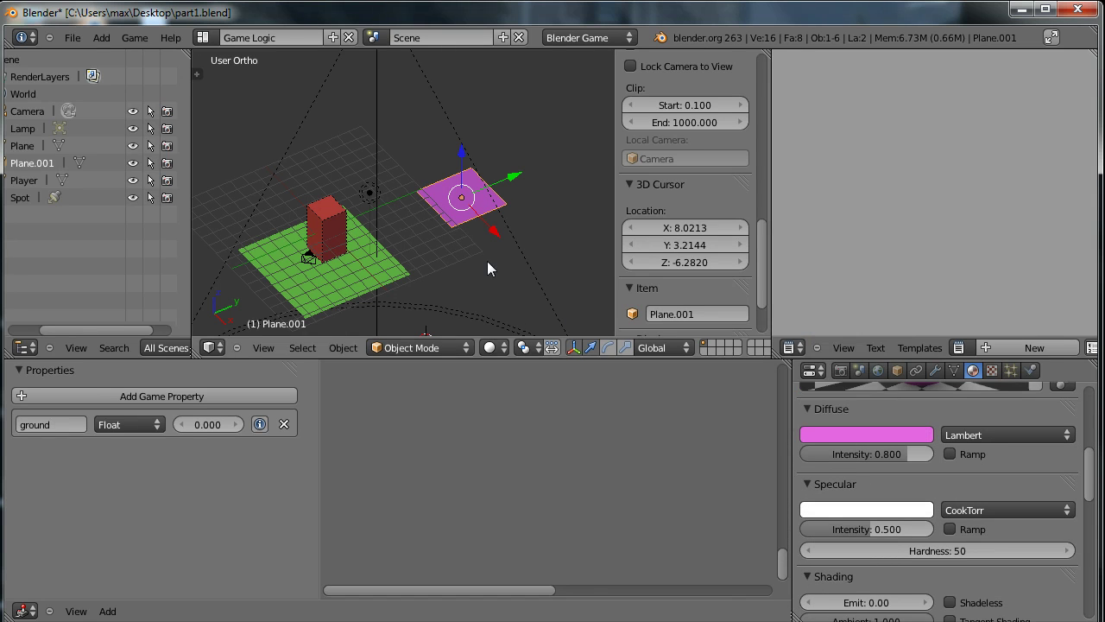
# Run the game to check the coloured materials, move the Player block forward onto the smaller plane, and exit the game.
pyautogui.moveTo(487, 261)
pyautogui.mouseDown(button='middle')
pyautogui.moveTo(438, 288)
pyautogui.moveTo(469, 267)
pyautogui.mouseUp(button='middle')
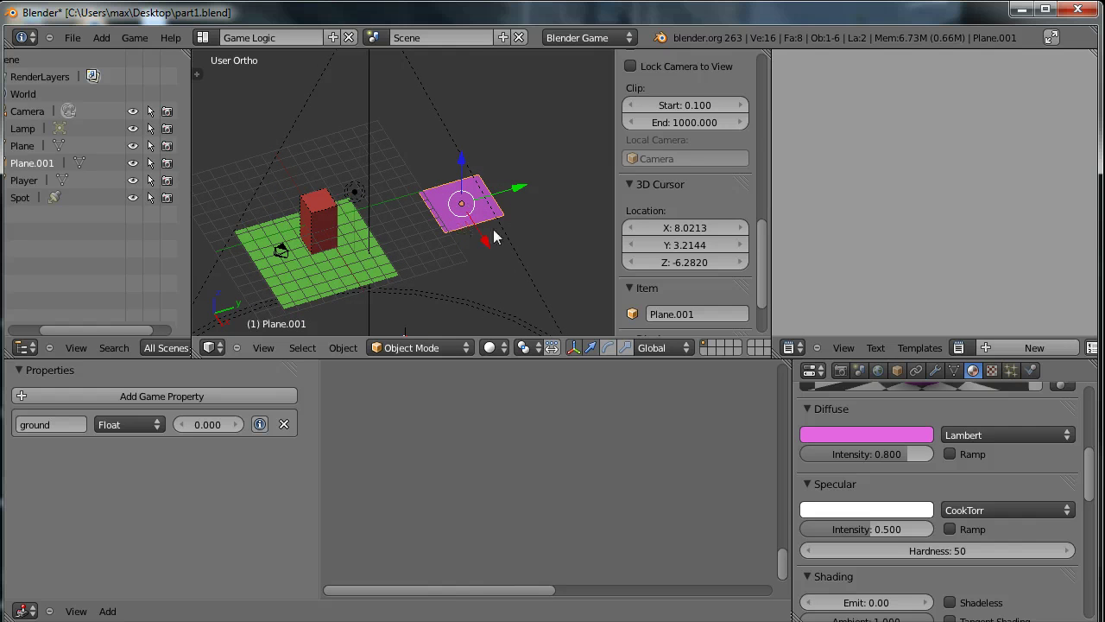
pyautogui.click(840, 370)
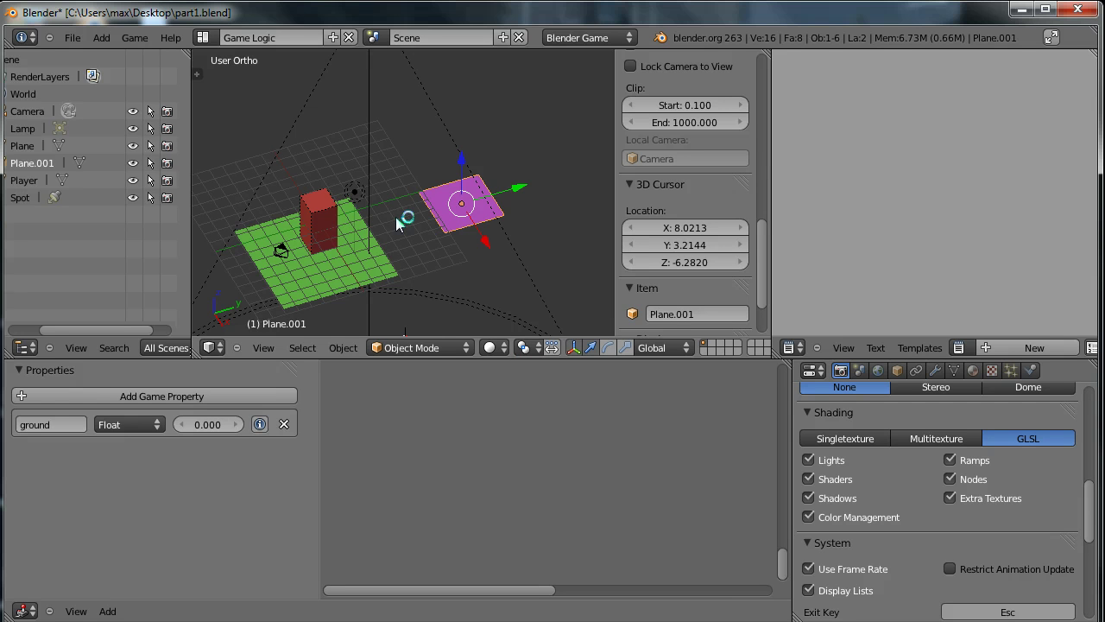
pyautogui.press('p')
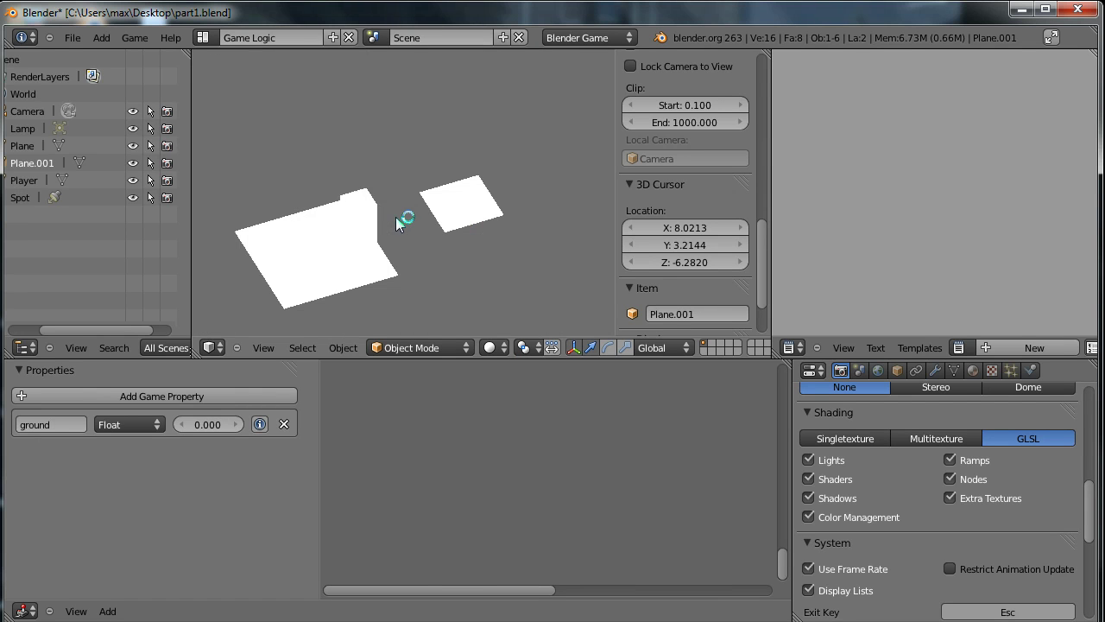
pyautogui.press('Up')
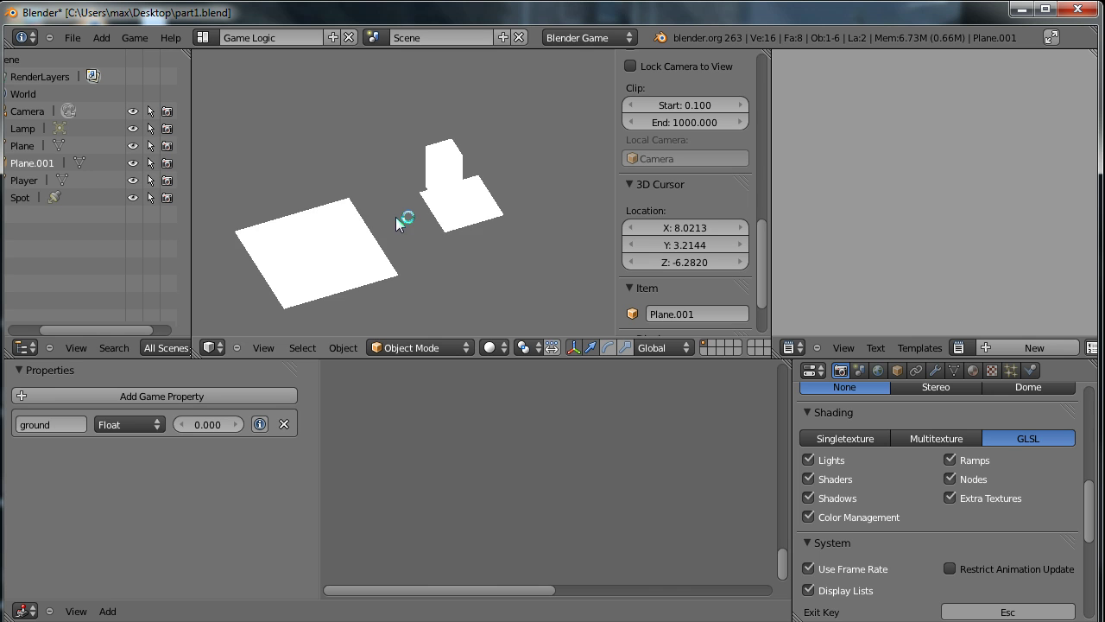
pyautogui.press('Escape')
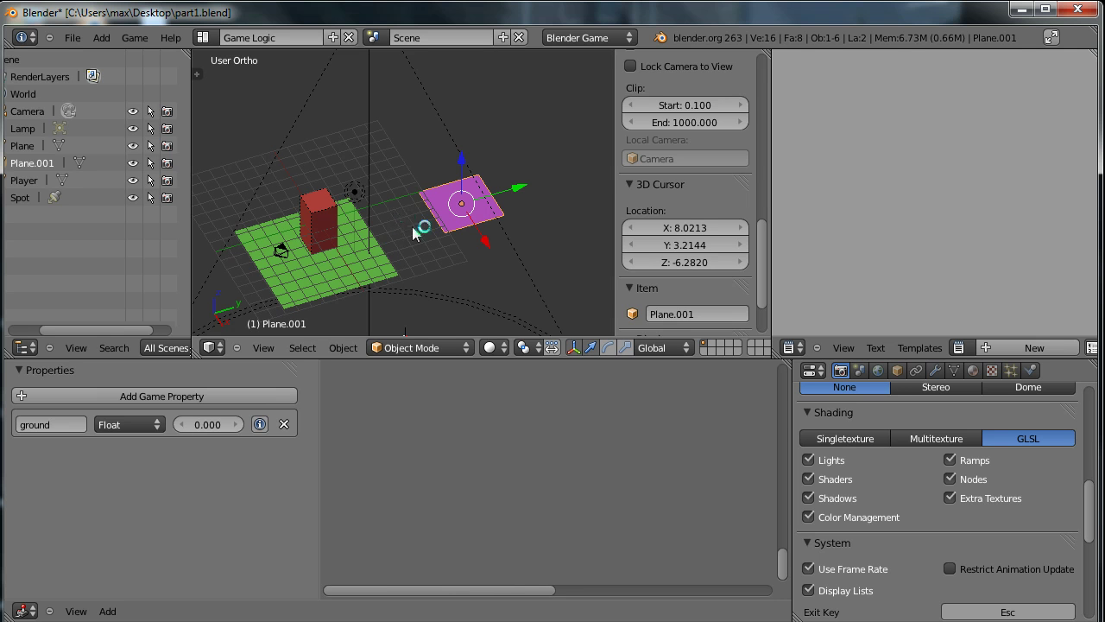
# Switch the viewport shading to Texture and inspect the lighting and shadow around the Player block.
pyautogui.click(503, 348)
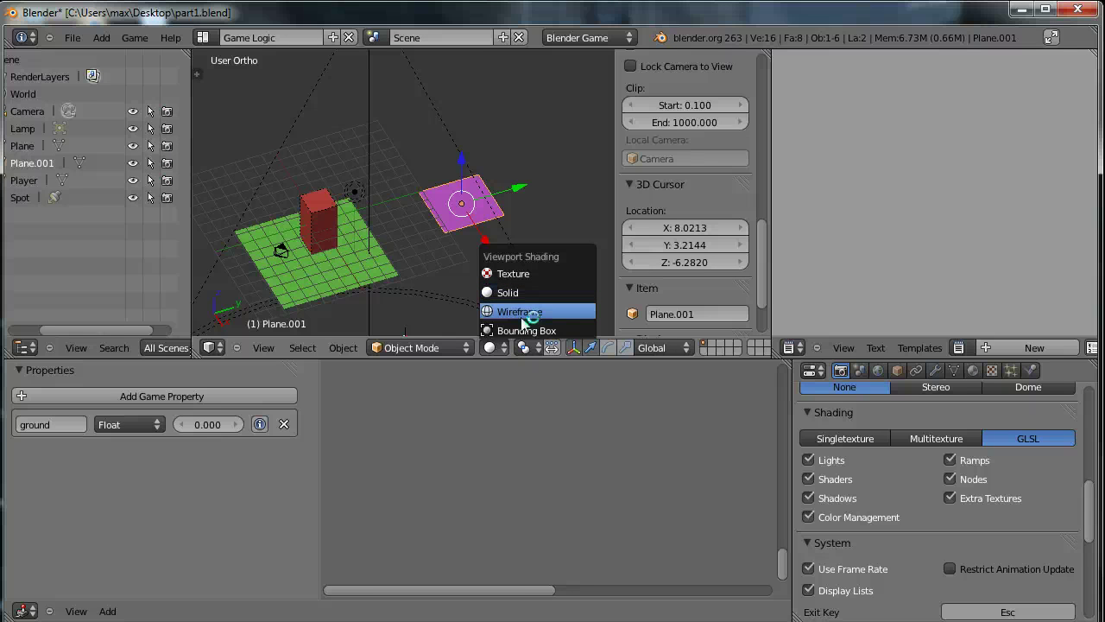
pyautogui.click(537, 274)
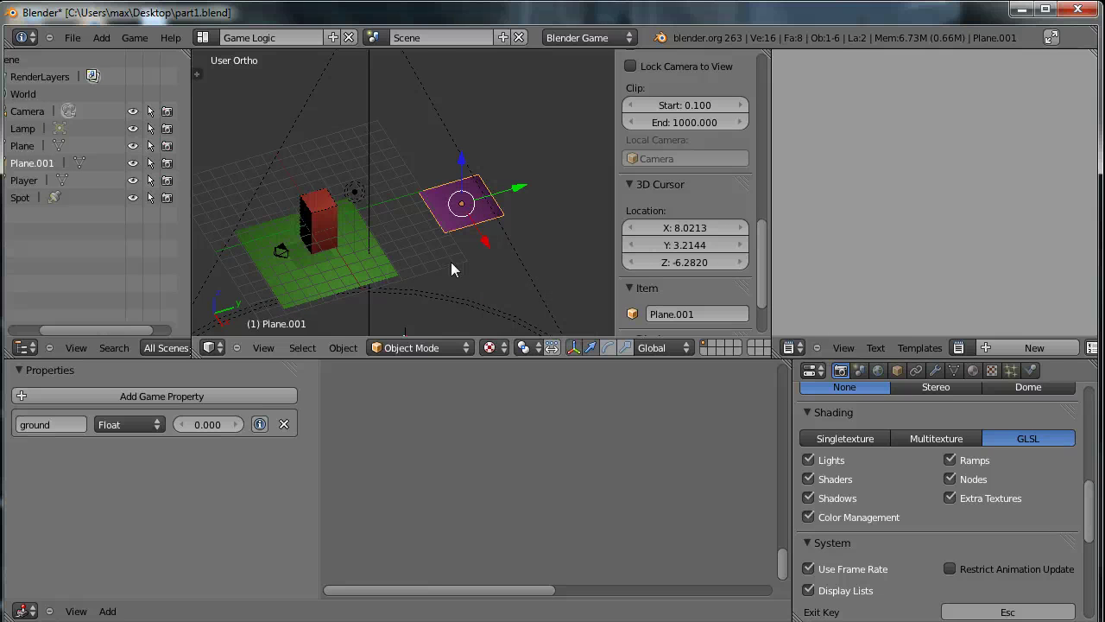
pyautogui.scroll(2, 392, 269)
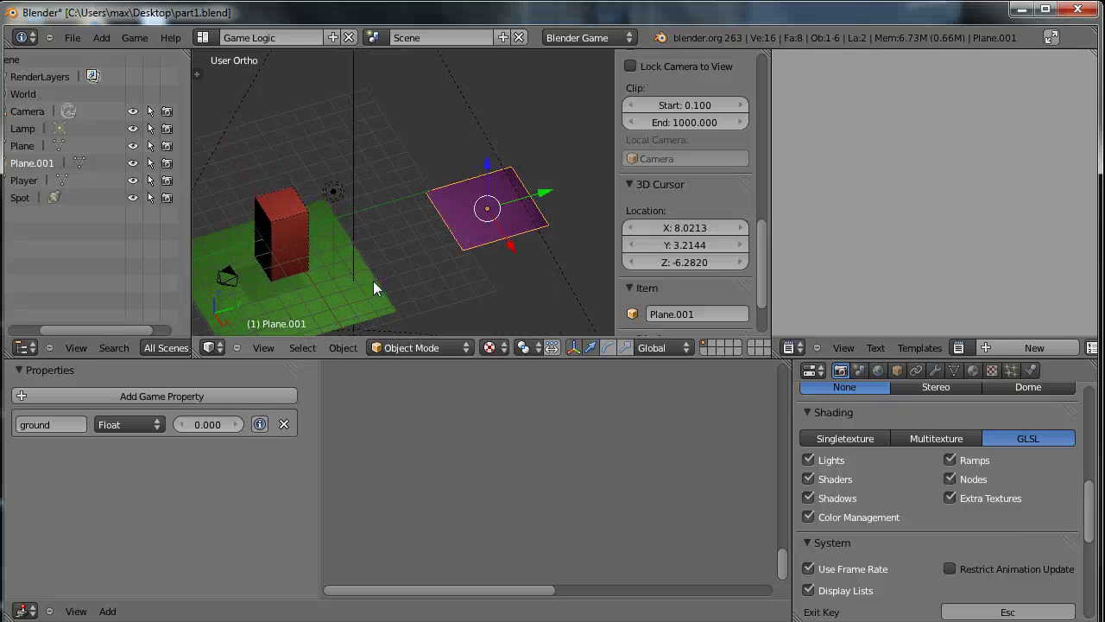
pyautogui.keyDown('shift'); pyautogui.moveTo(373, 282); pyautogui.dragTo(469, 254, button='middle'); pyautogui.keyUp('shift')
pyautogui.scroll(3, 452, 266)
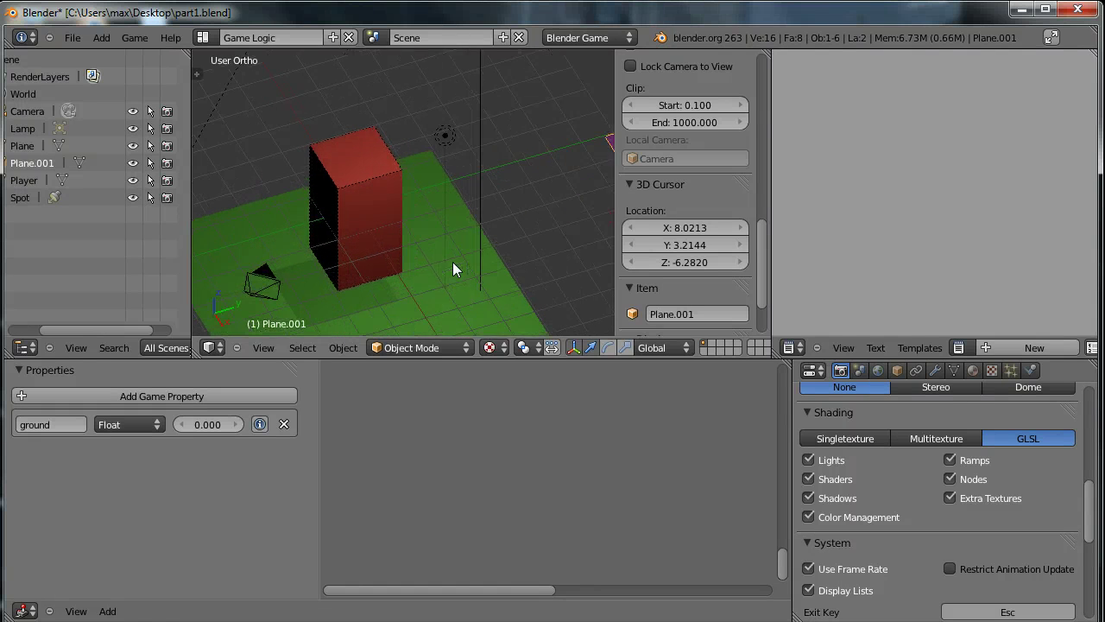
pyautogui.scroll(-4, 444, 279)
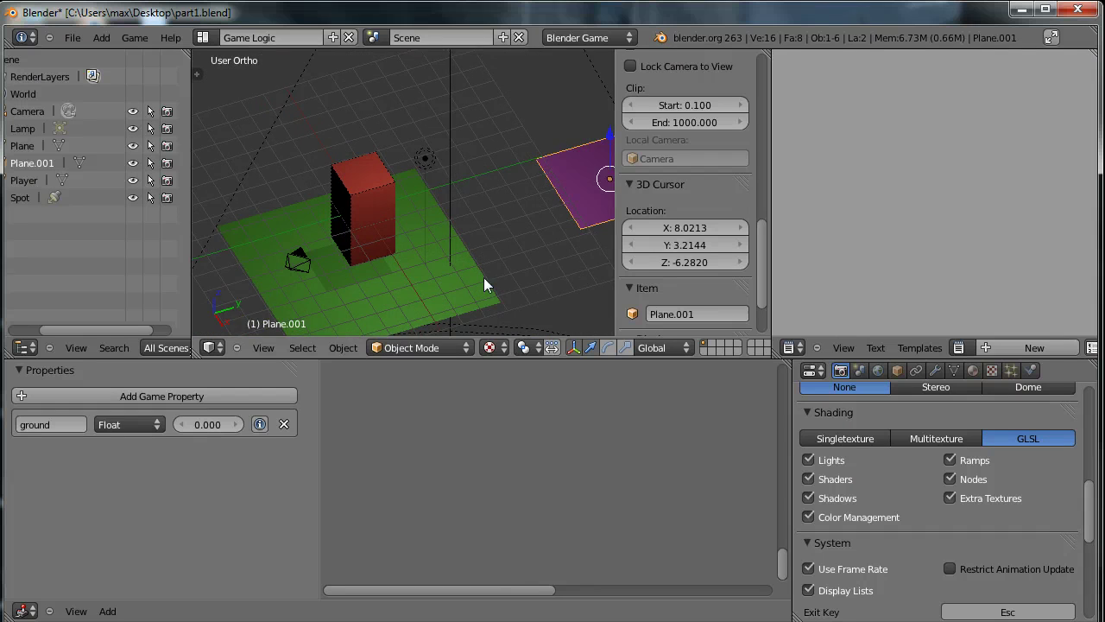
pyautogui.keyDown('shift'); pyautogui.moveTo(484, 277); pyautogui.dragTo(416, 256, button='middle'); pyautogui.keyUp('shift')
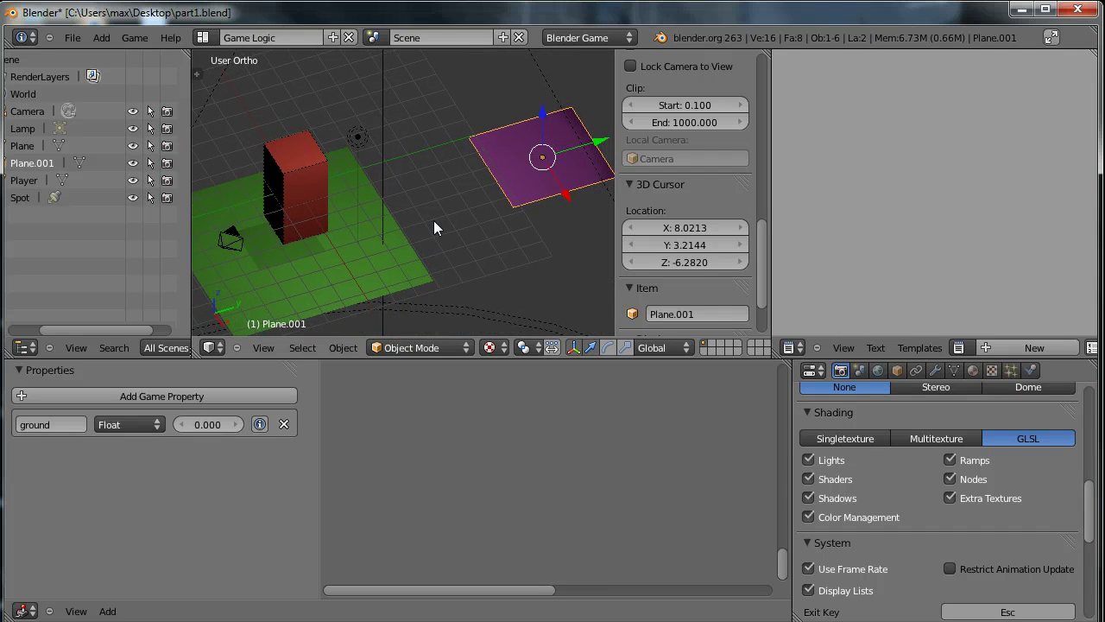
# Run the game and jump the Player block from the green plane onto the magenta plane, turning it to check the lighting.
pyautogui.press('p')
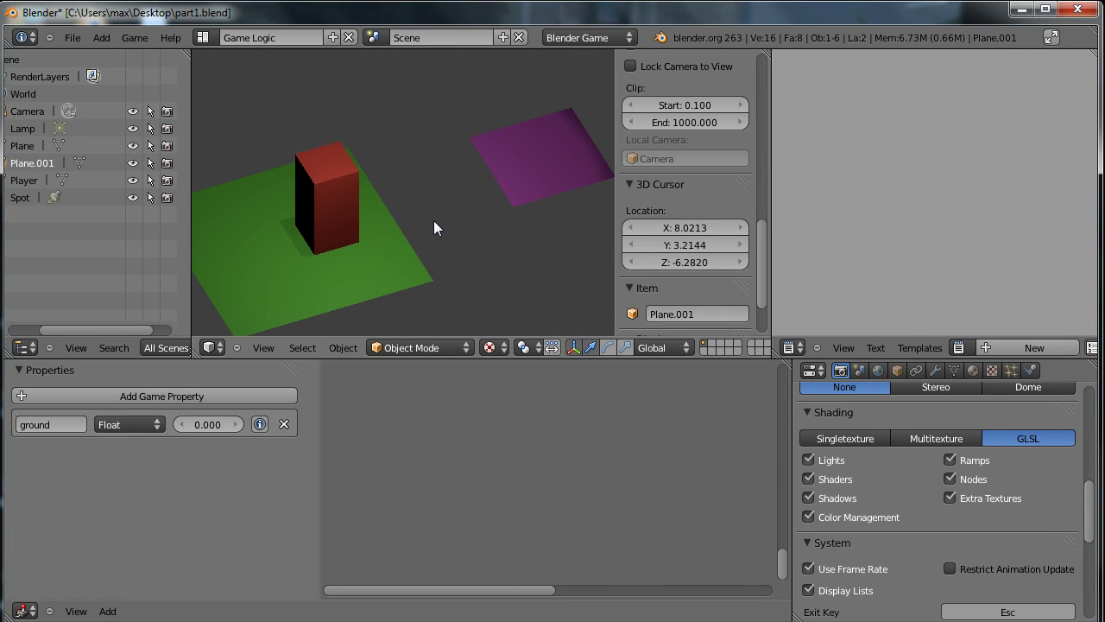
pyautogui.press('Up')
pyautogui.press('space')
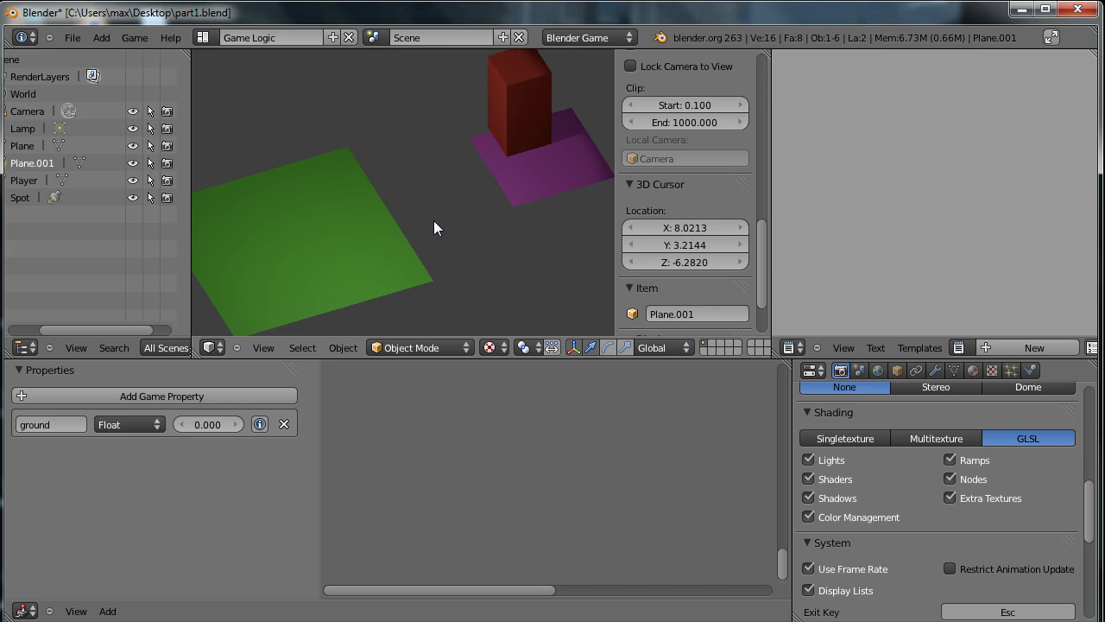
pyautogui.press('Right')
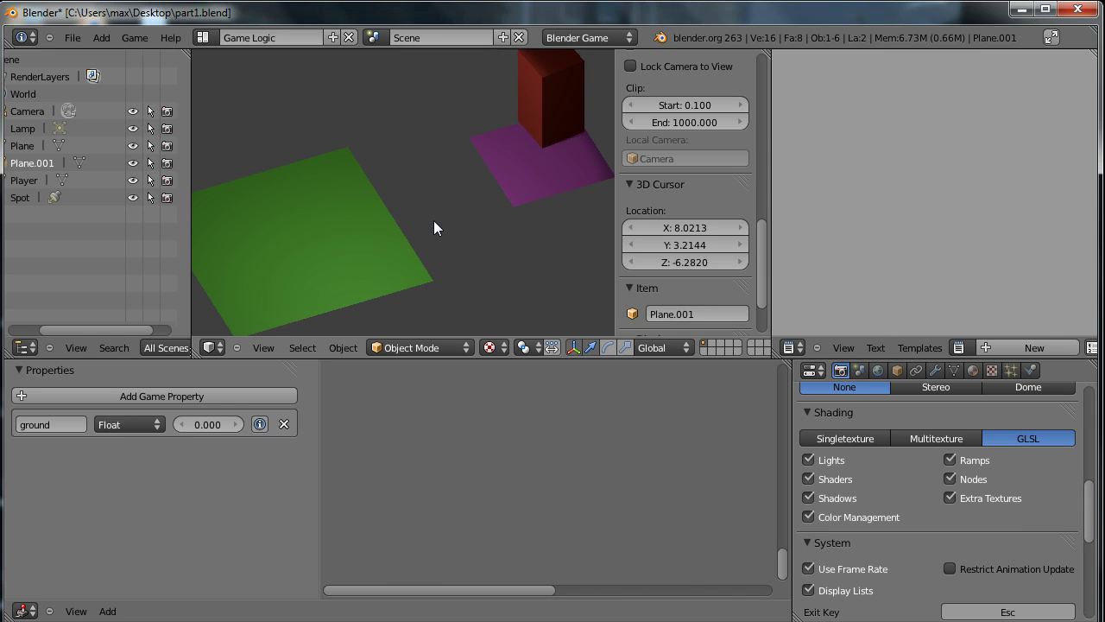
pyautogui.press('Up')
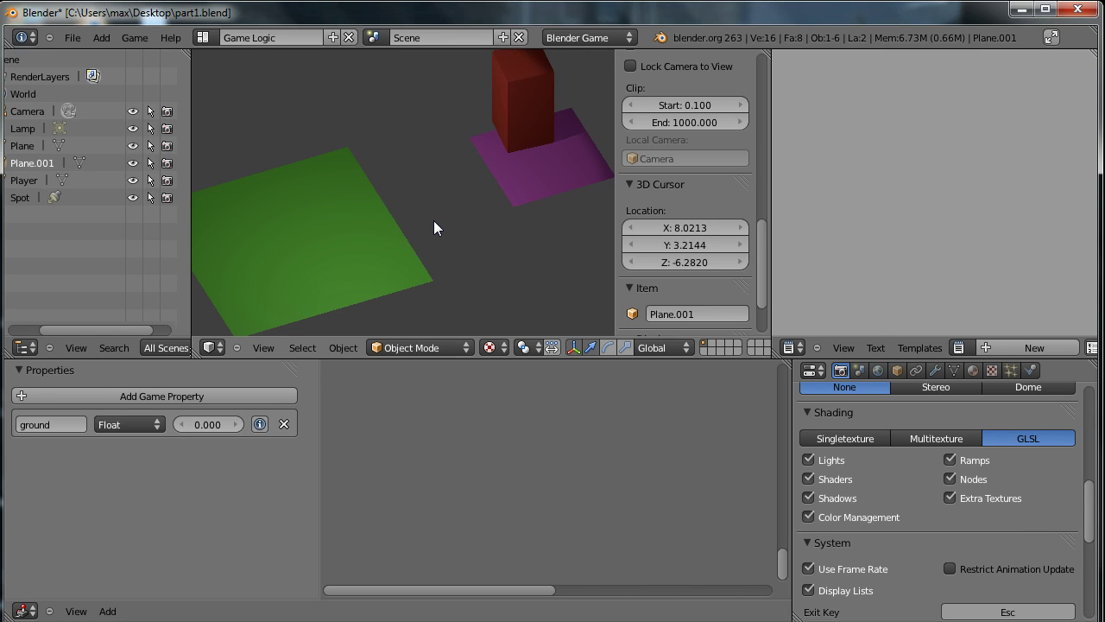
# Bring the Player block back to the green plane and steer it around to check its shadow there.
pyautogui.press('Down')
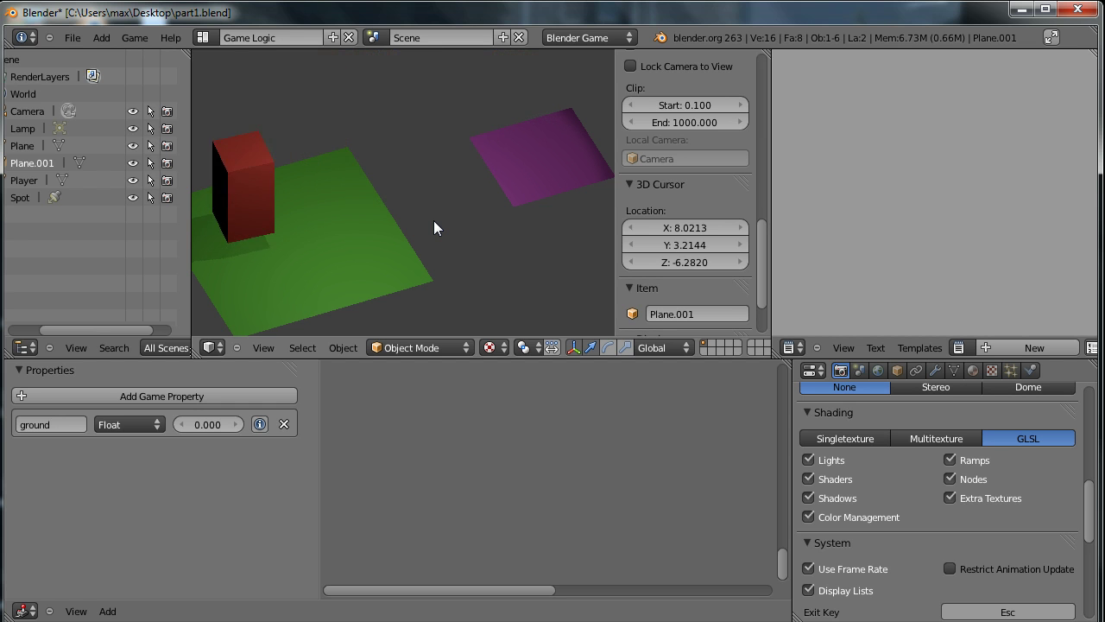
pyautogui.press('Left')
pyautogui.press('Up')
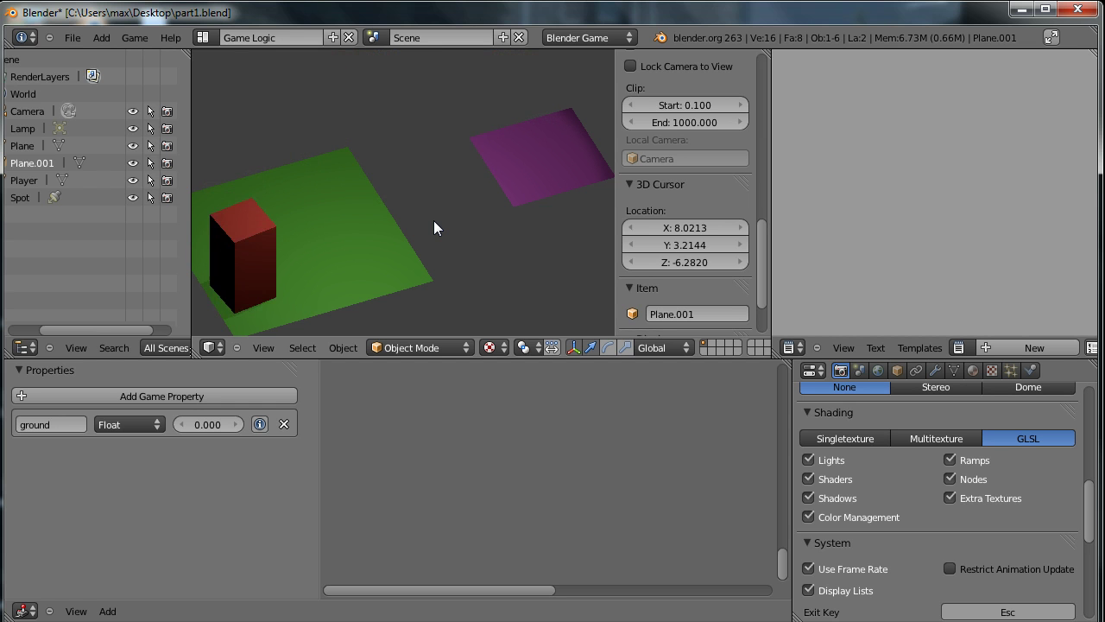
pyautogui.press('Up')
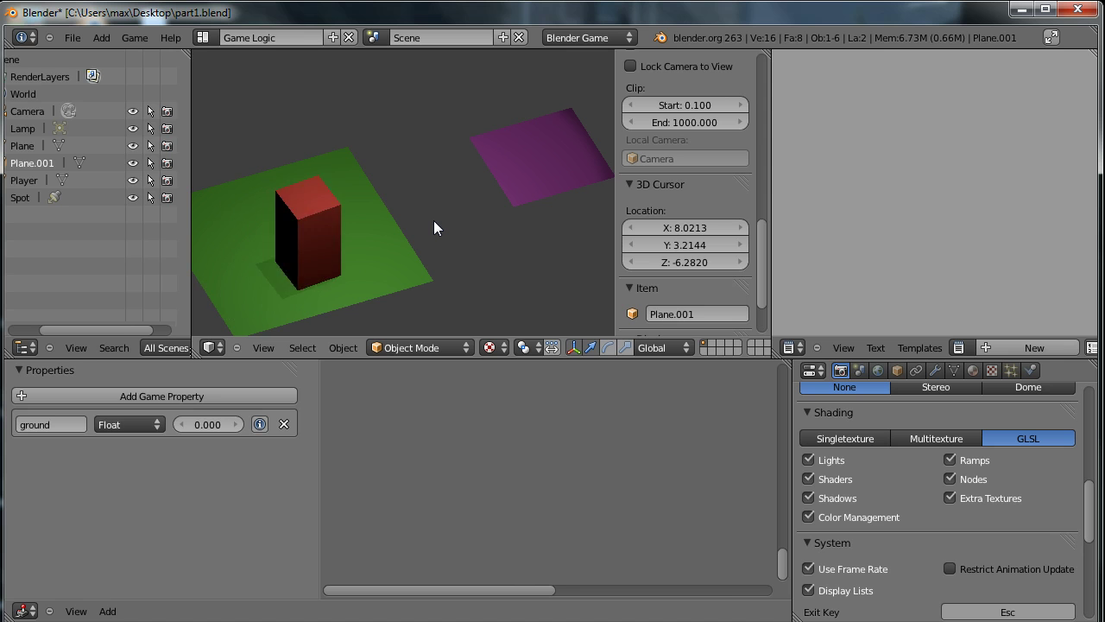
# Jump the Player block across to the magenta plane and turn it around to face the green plane.
pyautogui.press('Up')
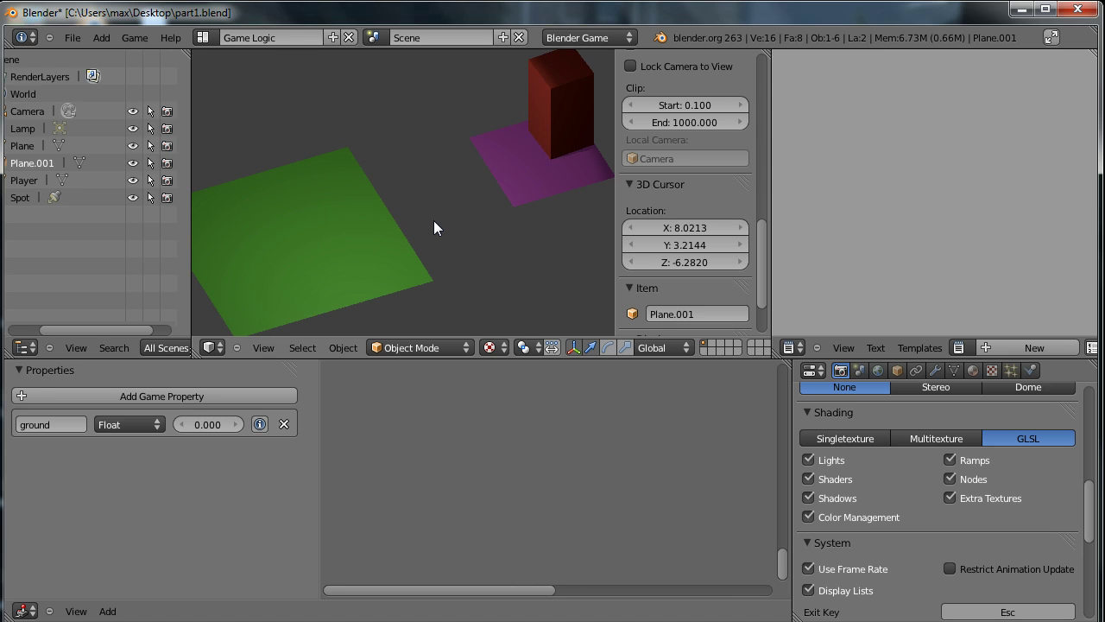
pyautogui.press('Left')
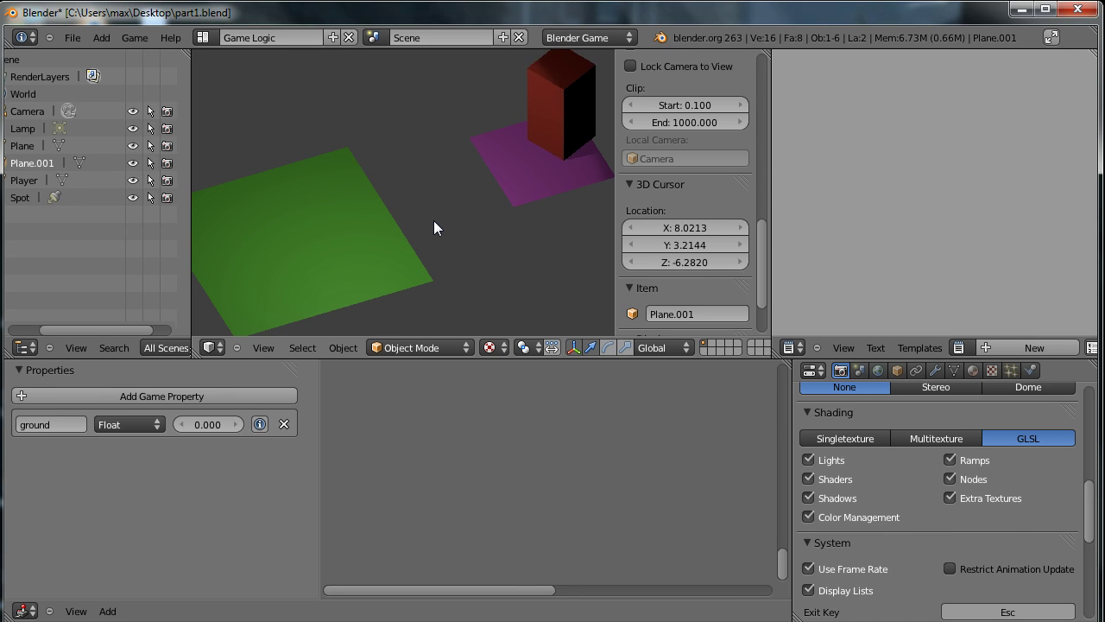
pyautogui.press('Left')
pyautogui.press('Up')
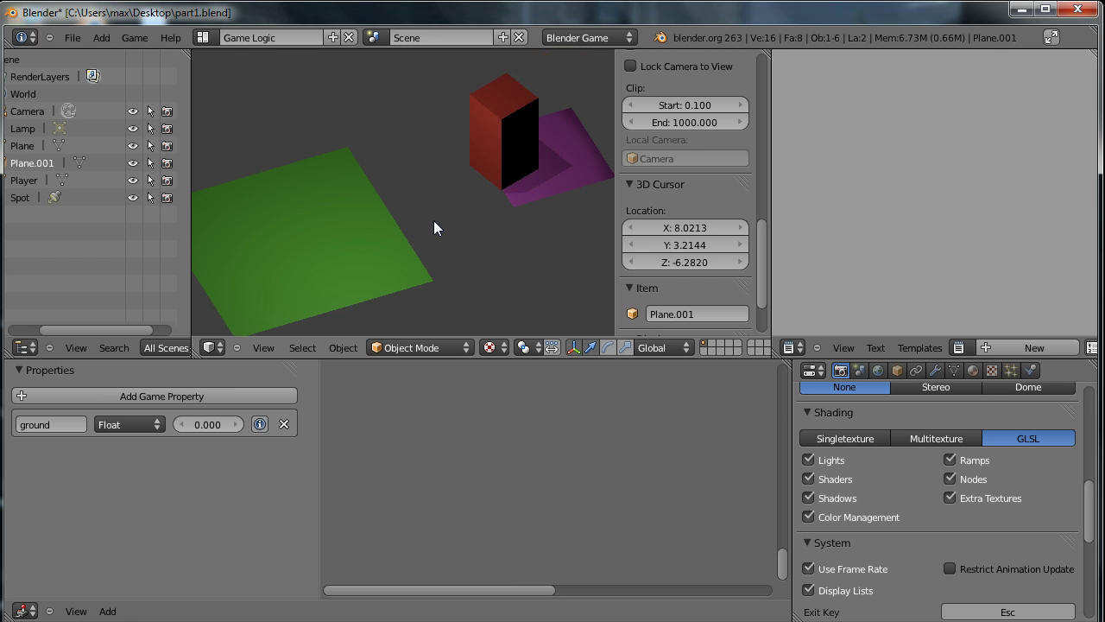
# Jump the Player block back onto the green plane and move it to the edge farthest from the magenta plane.
pyautogui.press('Up')
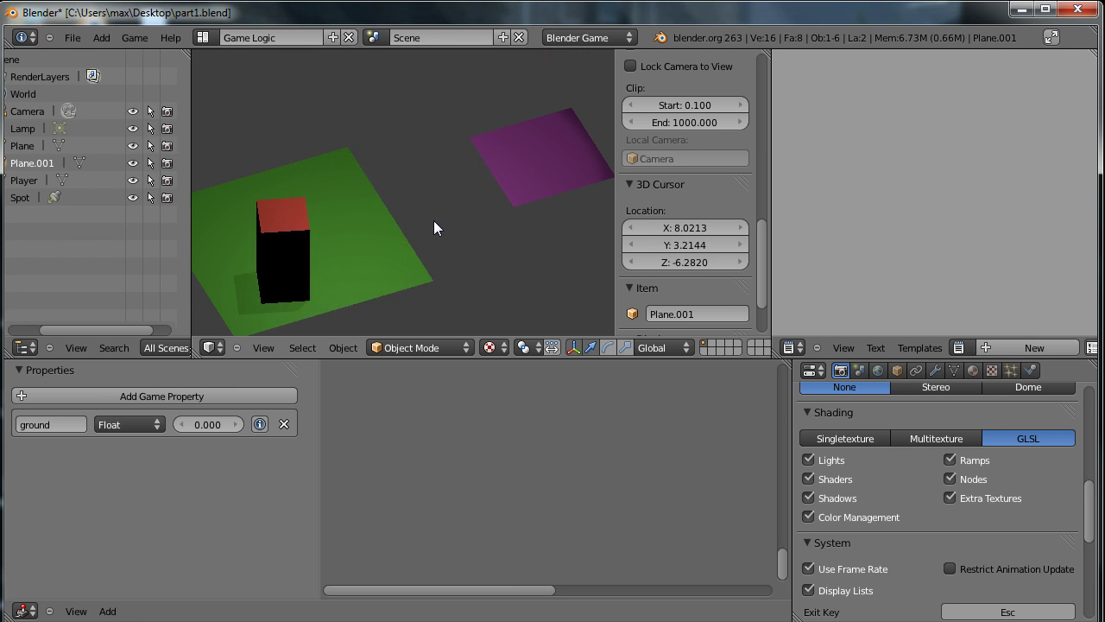
pyautogui.press('Up')
pyautogui.press('Left')
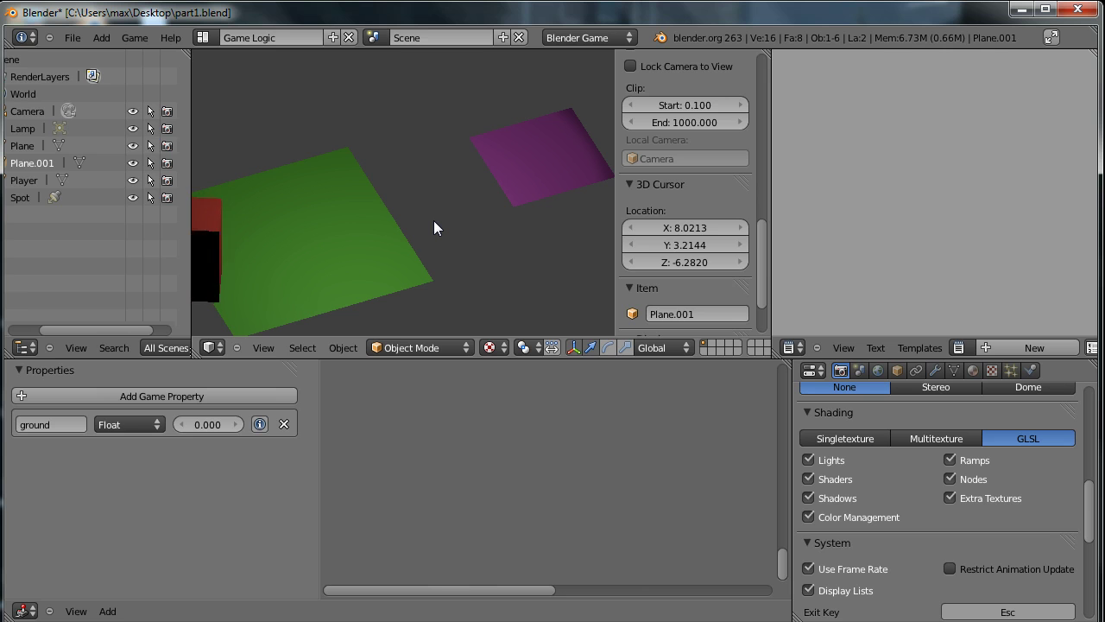
# Turn the Player block around, cross the green plane and jump the gap to the magenta plane, checking the moving shadow.
pyautogui.press('Right')
pyautogui.press('Up')
pyautogui.press('space')
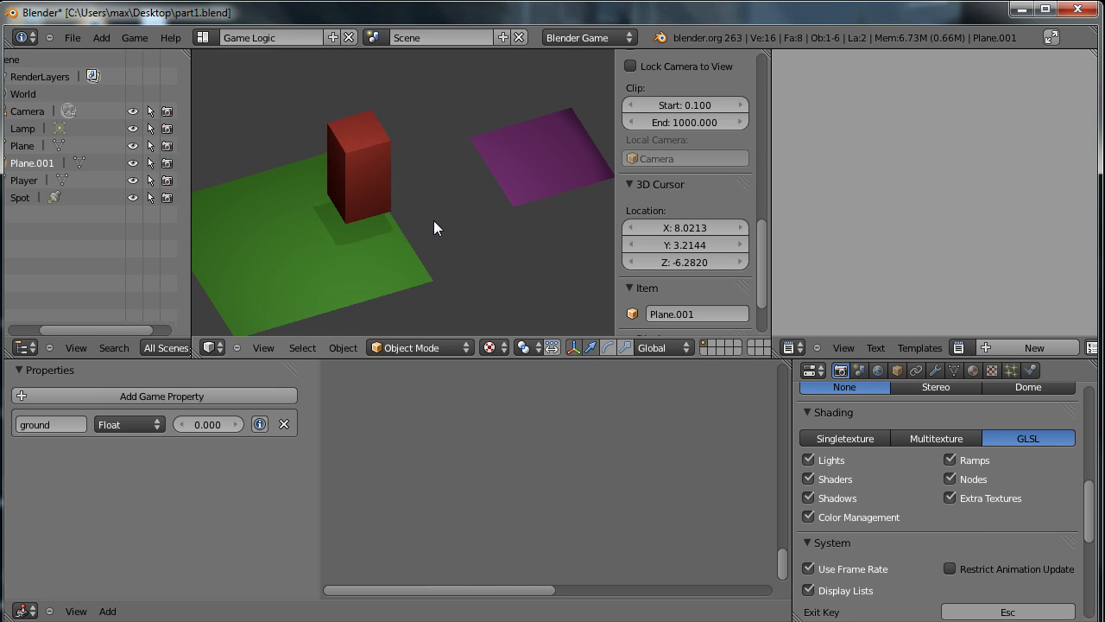
pyautogui.press('Down')
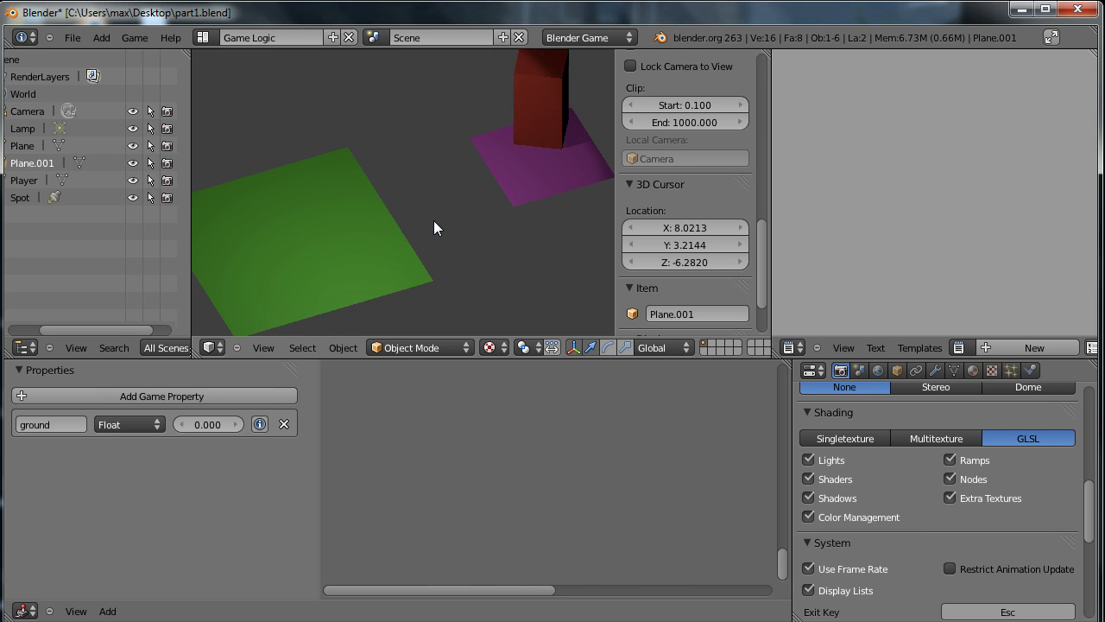
pyautogui.press('Right')
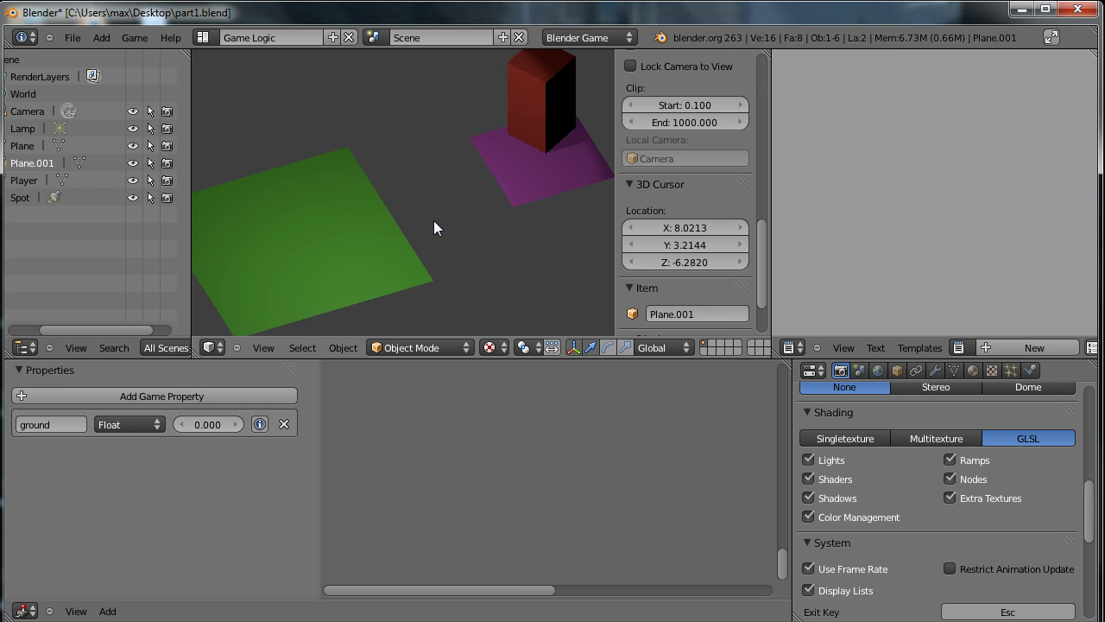
# Turn the Player block on the magenta plane, jump back to the green plane and rotate it there to check its shading.
pyautogui.press('Right')
pyautogui.press('Up')
pyautogui.press('space')
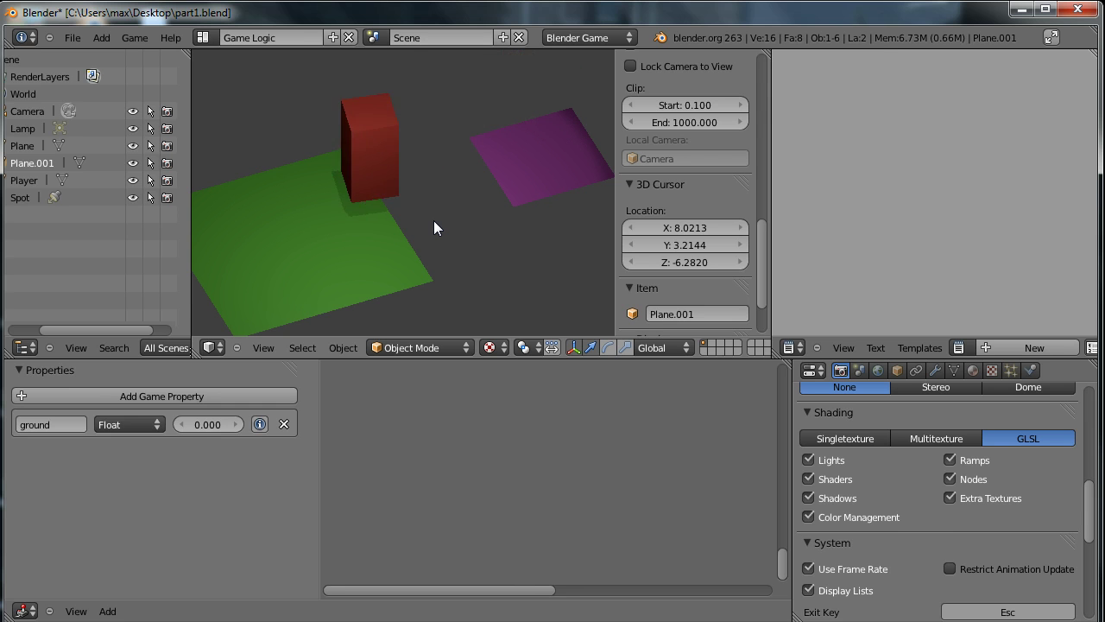
pyautogui.press('Up')
pyautogui.press('Left')
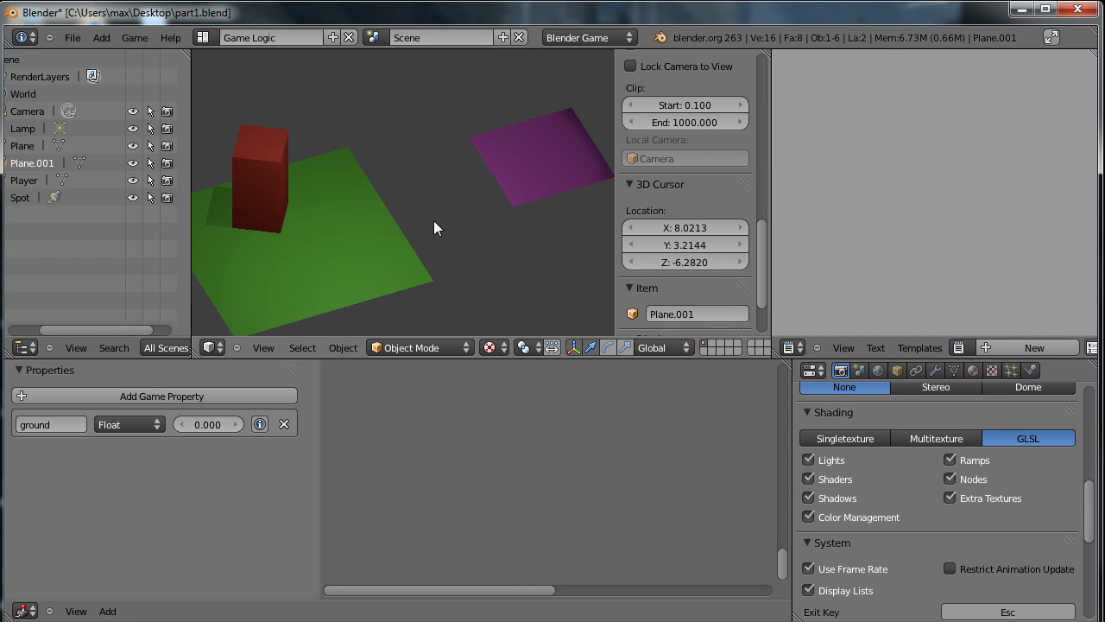
pyautogui.press('Left')
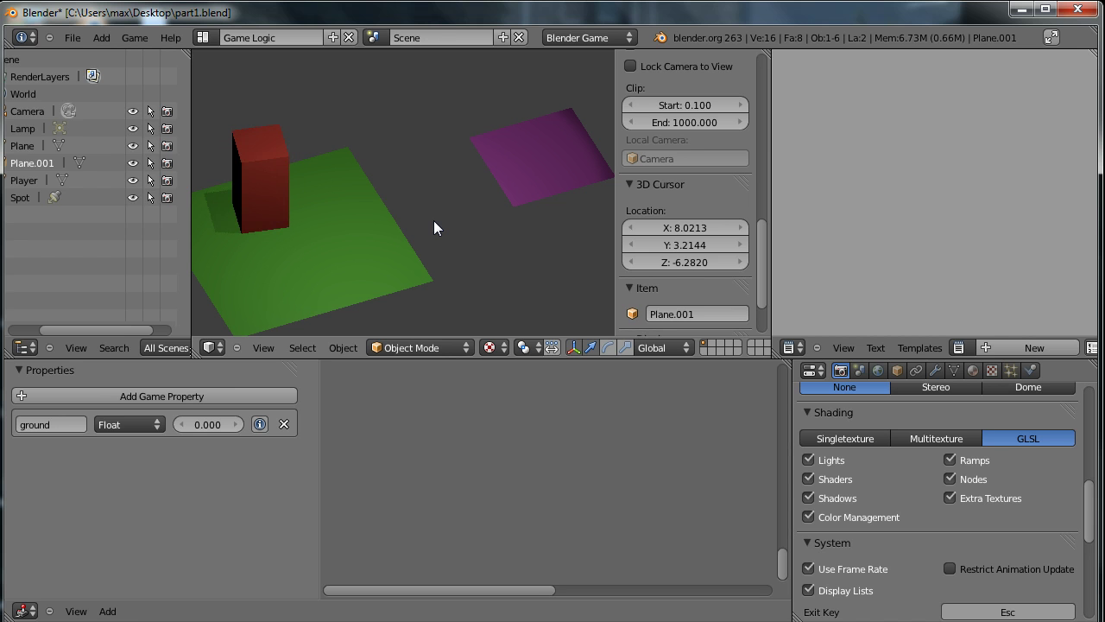
# Turn the Player block toward the gap, jump it from the green plane to the magenta plane and rotate it after landing.
pyautogui.press('Right')
pyautogui.press('Up')
pyautogui.press('space')
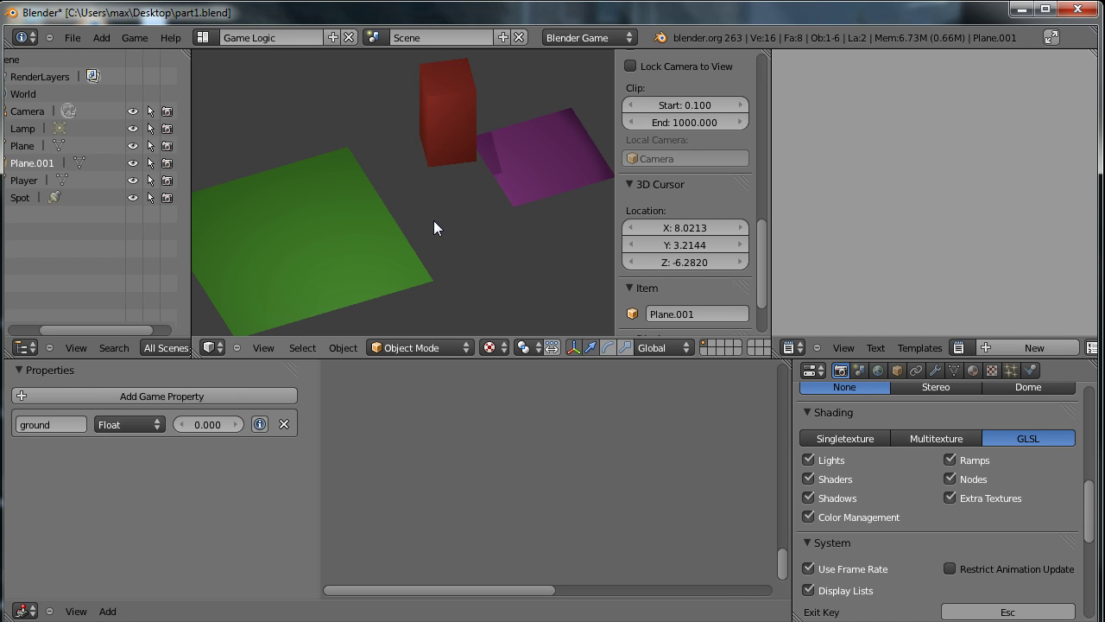
pyautogui.press('Up')
pyautogui.press('Left')
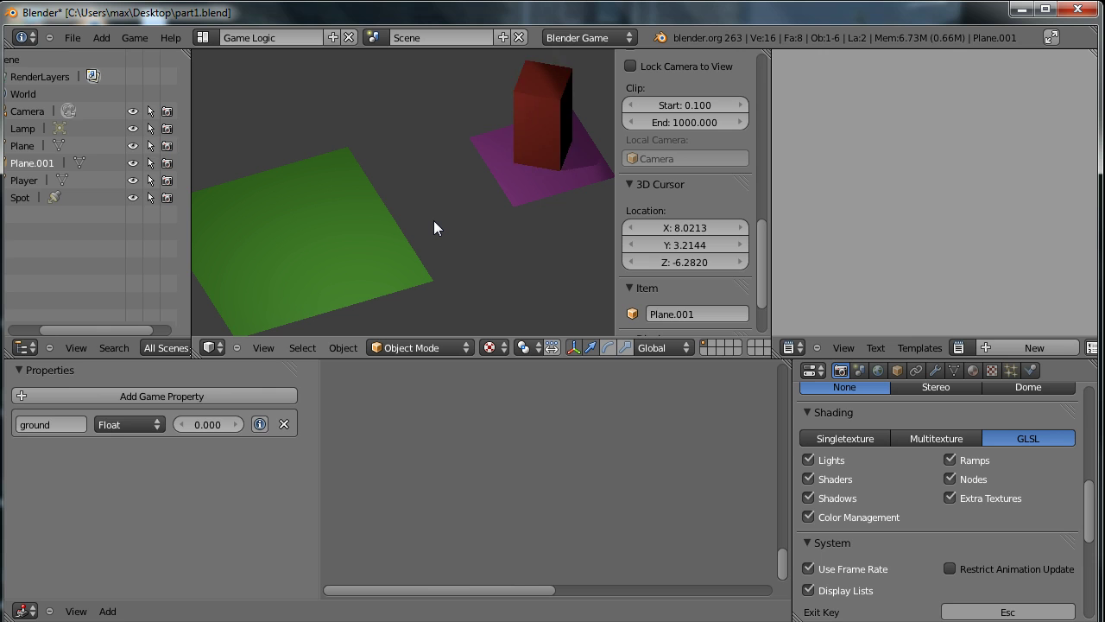